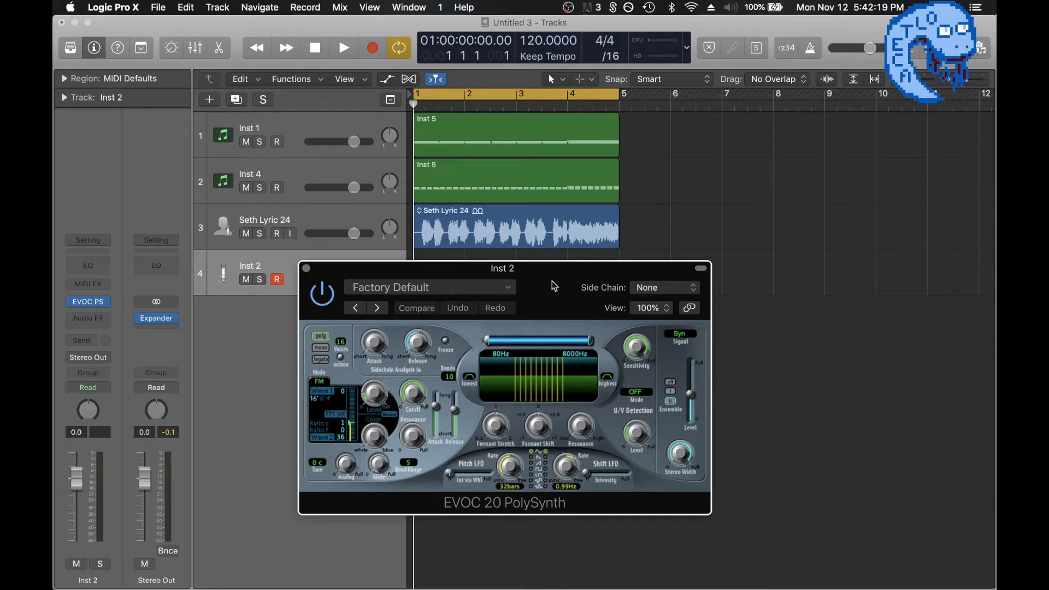
mouse_move(111, 300)
click(106, 304)
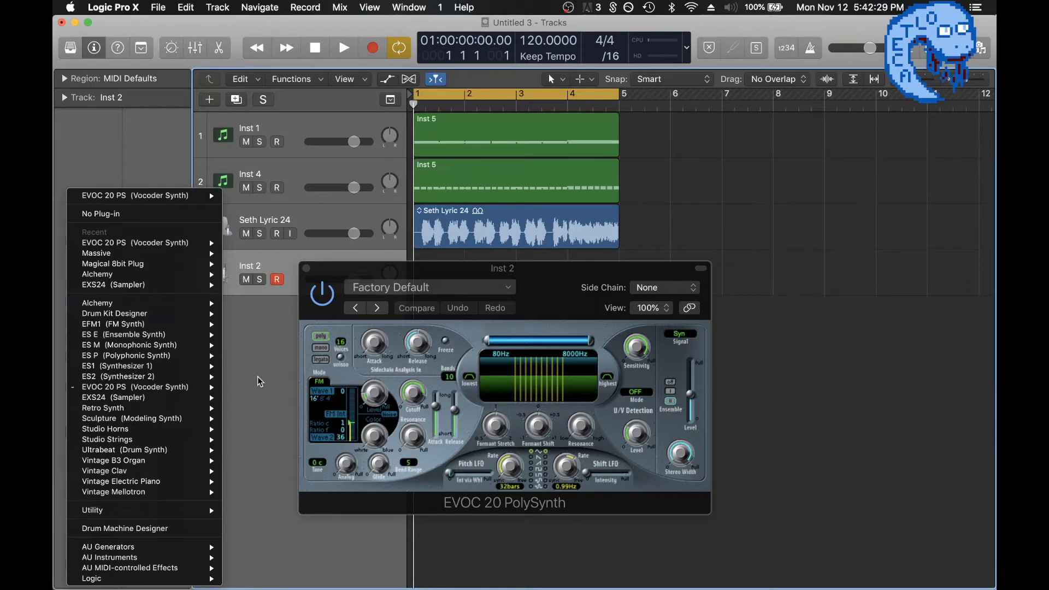
click(258, 376)
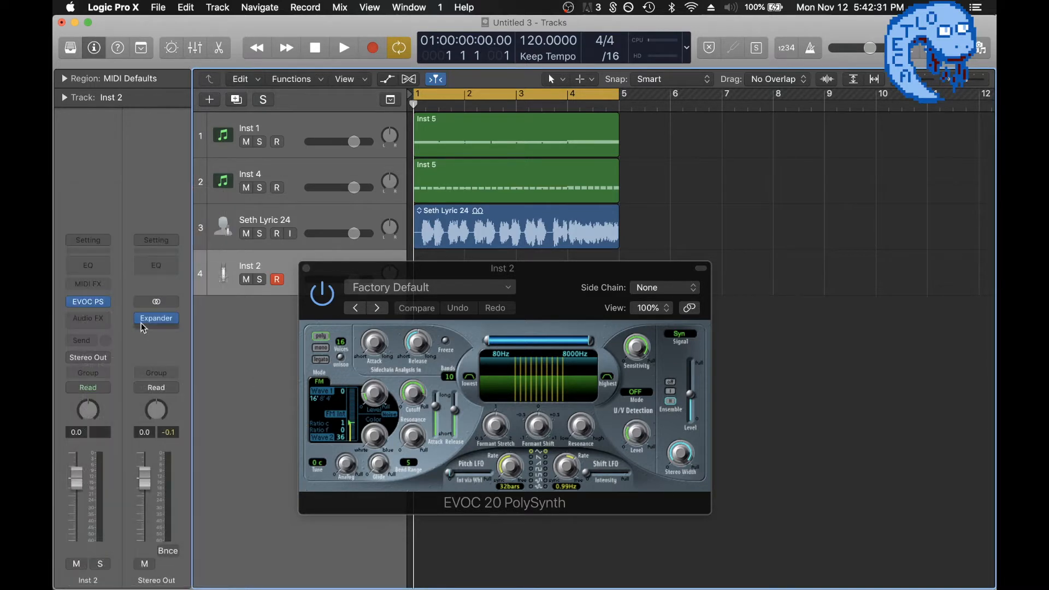
Replace the EVOC 20 PolySynth on the Inst 2 track with the Massive synth and close its window.
click(108, 302)
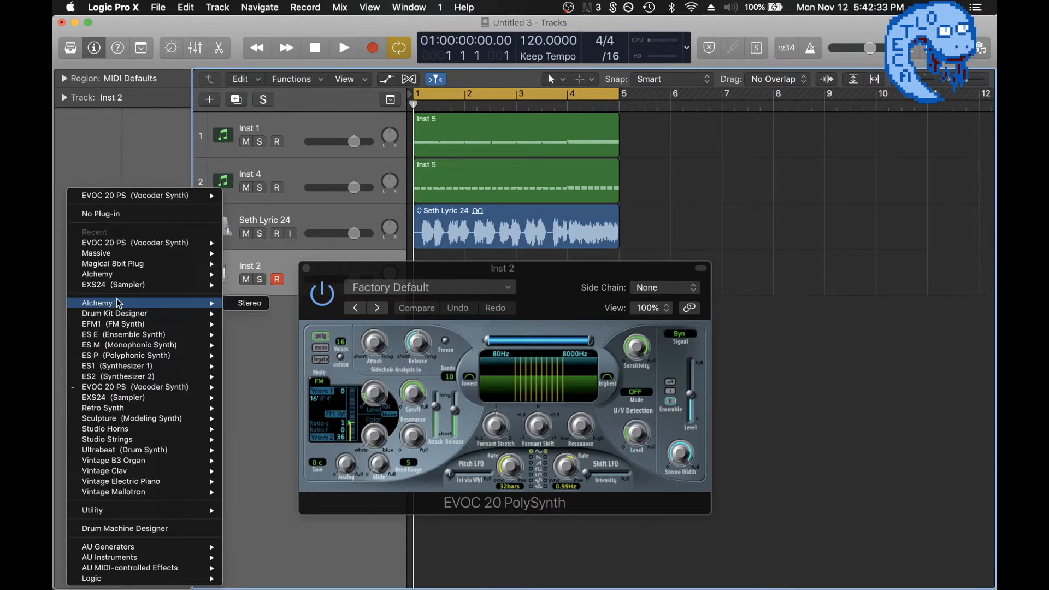
mouse_move(124, 293)
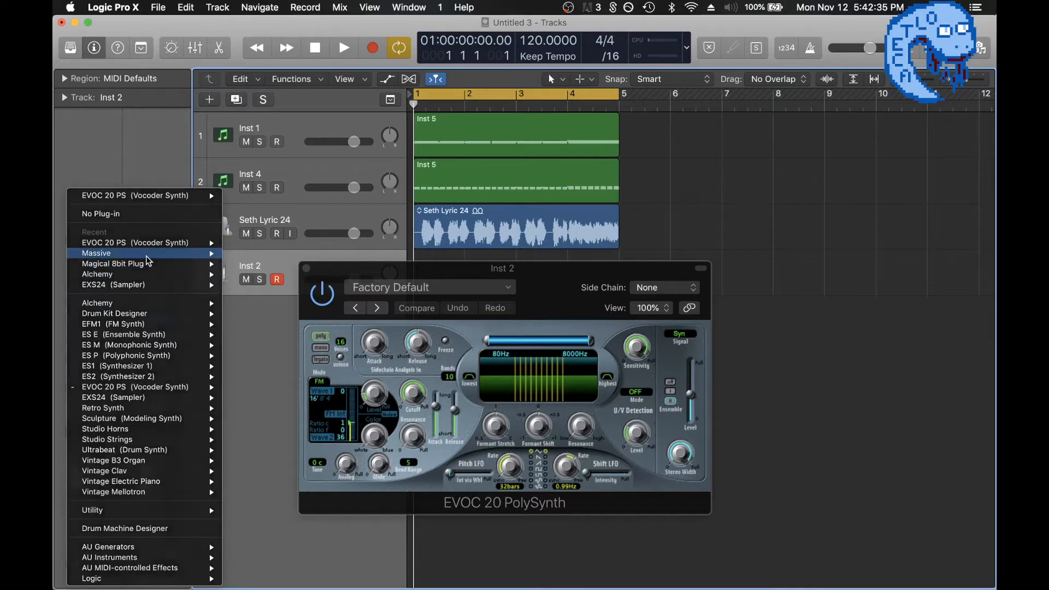
click(293, 208)
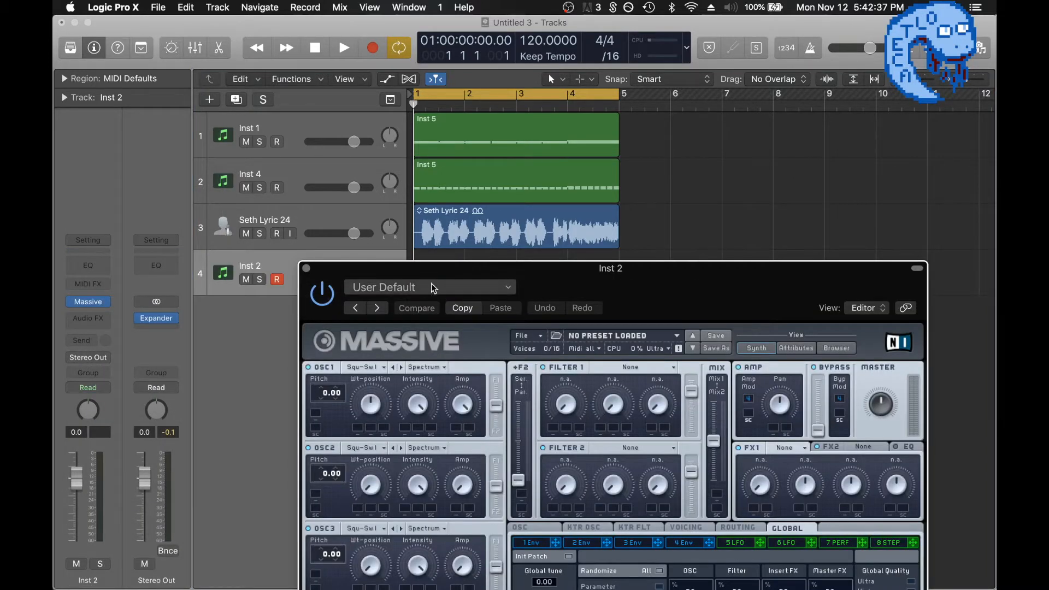
drag(551, 279, 438, 51)
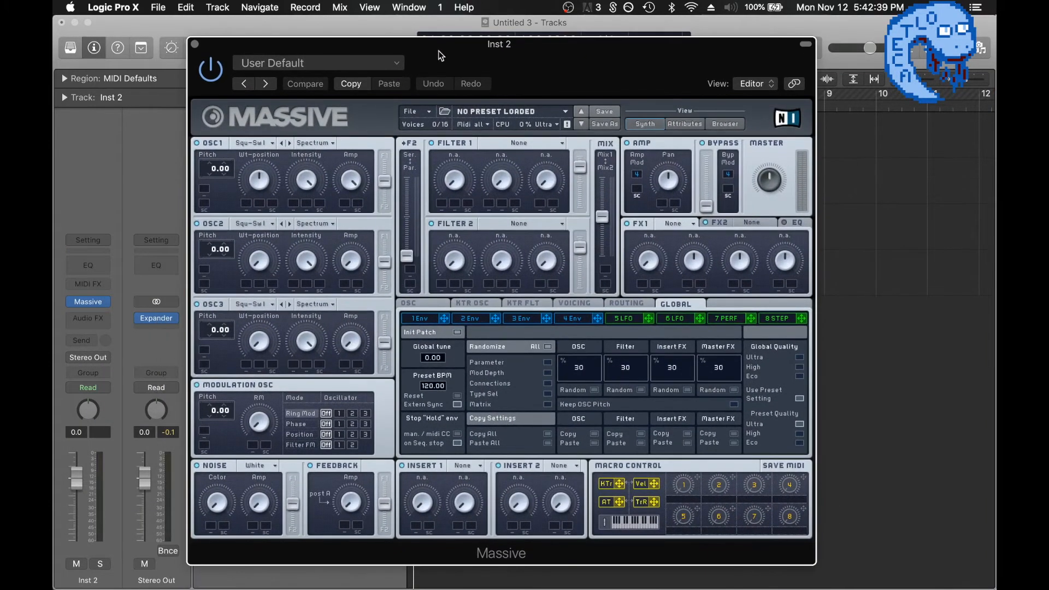
click(195, 44)
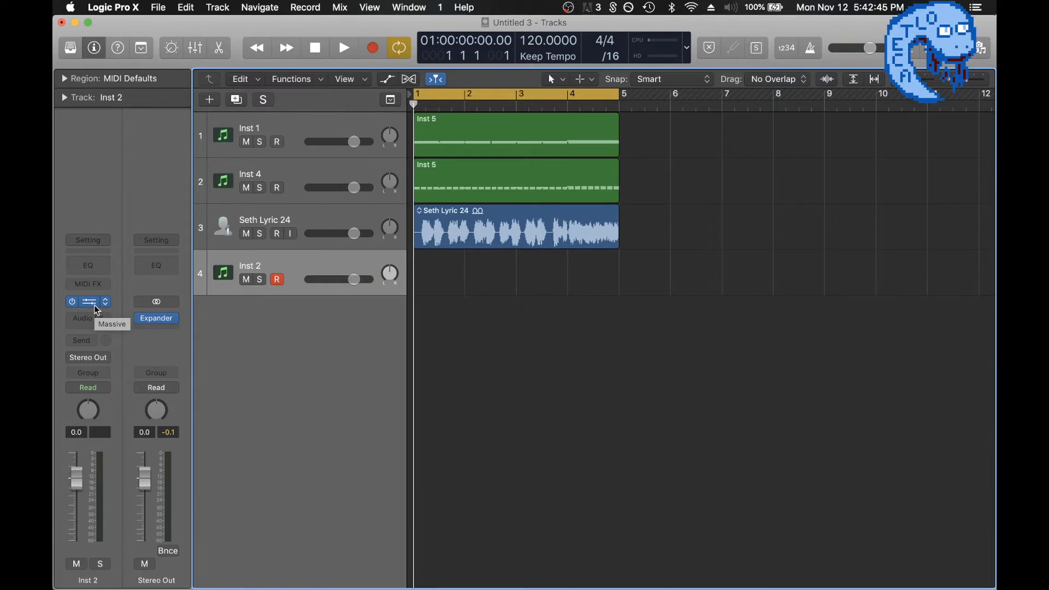
Insert TAL Vocoder II Plugin as an audio effect on the Inst 2 track, keeping its window clear of the tracks.
click(87, 319)
mouse_move(135, 564)
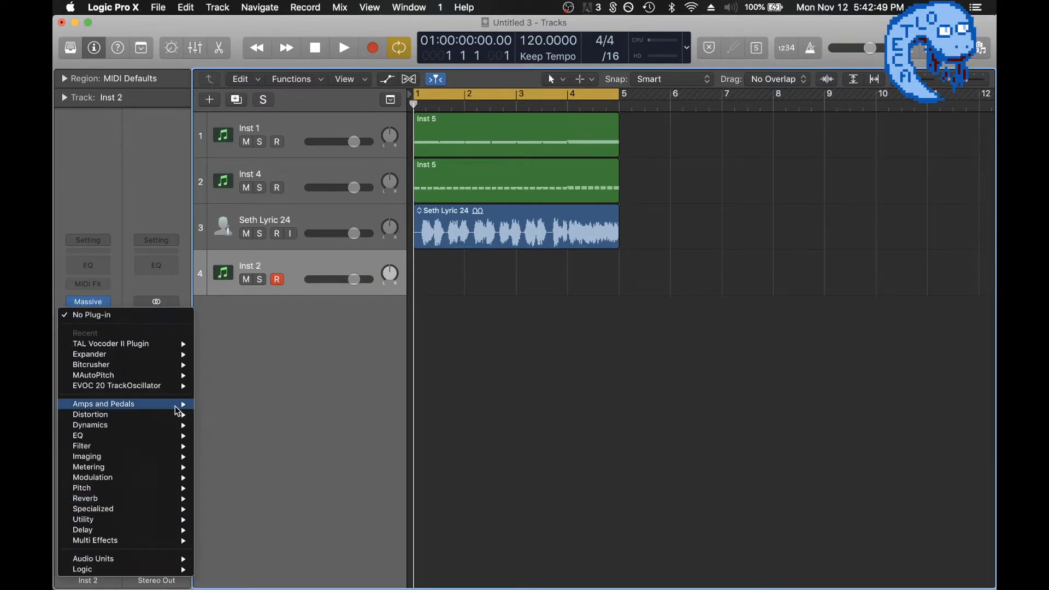
mouse_move(152, 343)
click(216, 344)
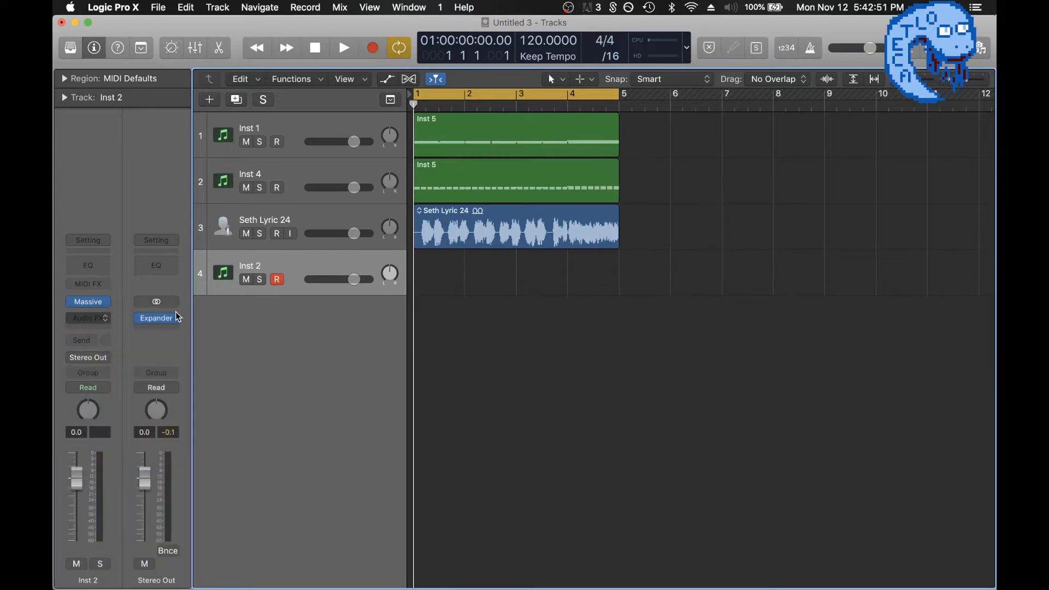
drag(365, 49, 558, 325)
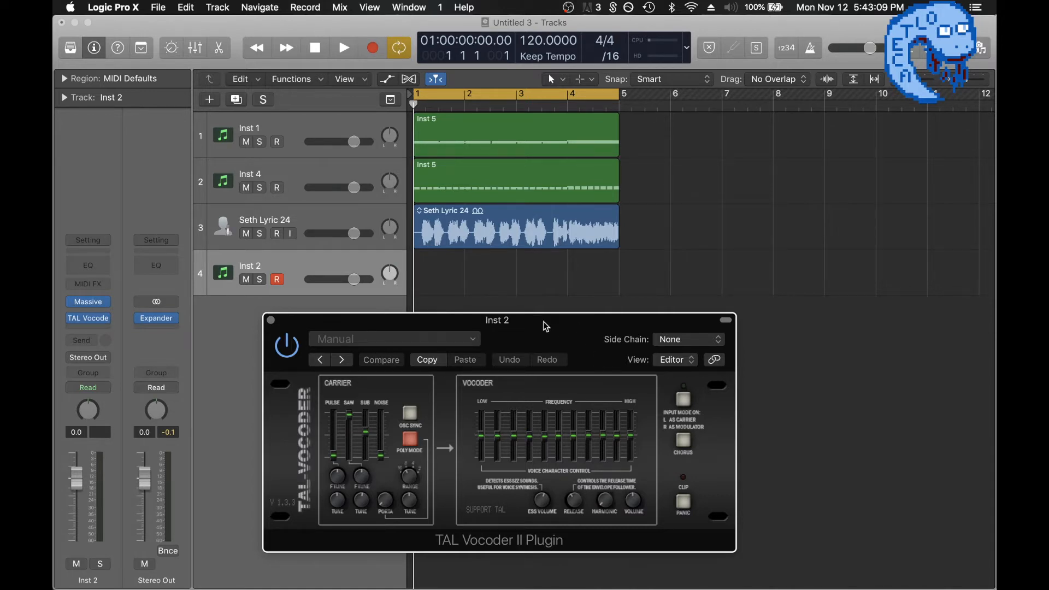
Set the vocoder's side chain to Audio 2 and switch on its input mode with left as carrier and right as modulator.
click(683, 342)
click(711, 358)
click(683, 402)
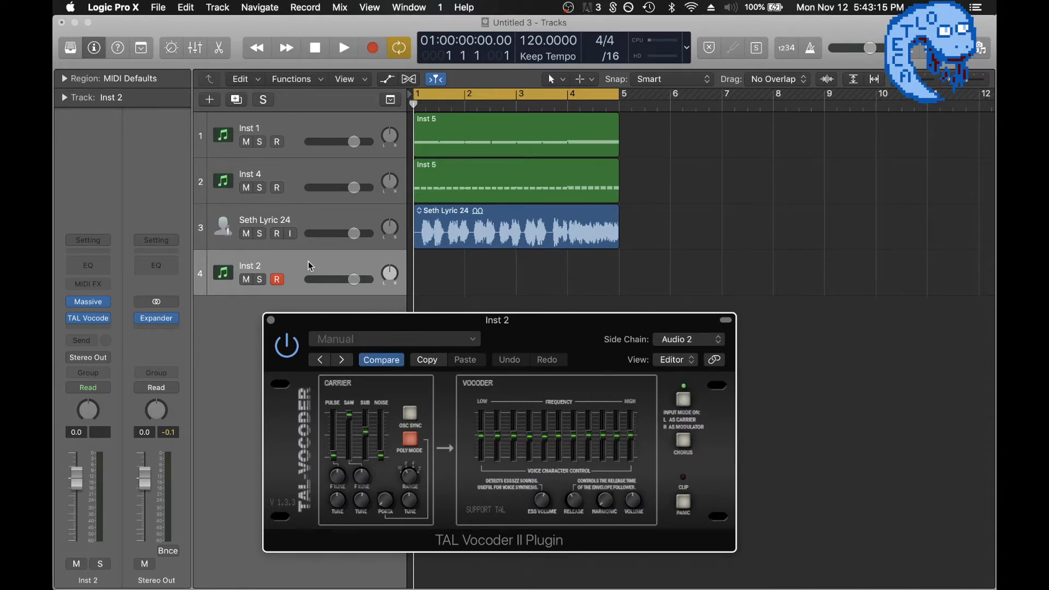
Solo the Inst 2 track and play the loop to hear the vocoder.
key(s)
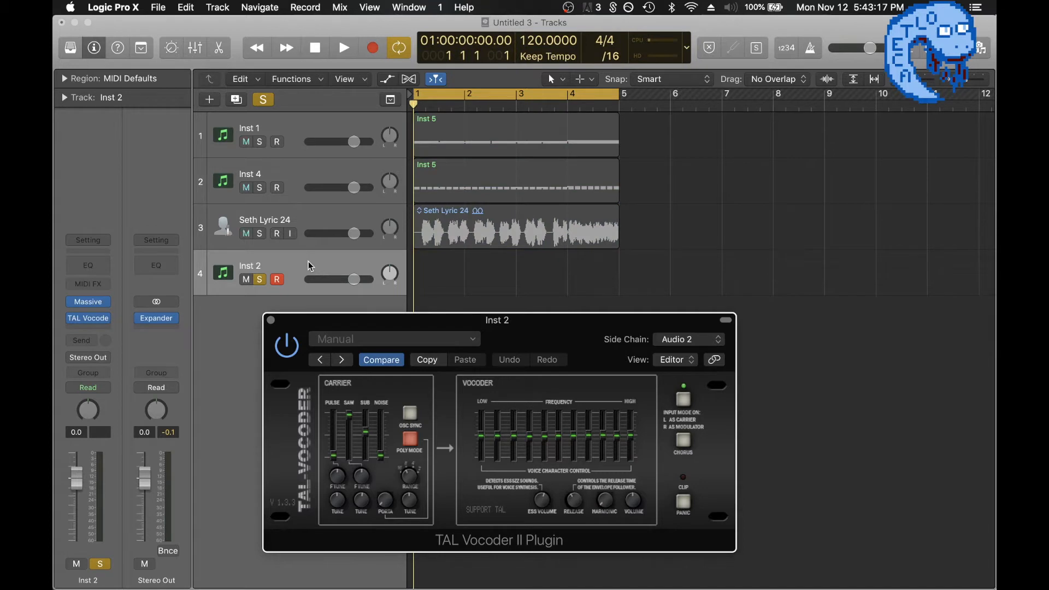
key(space)
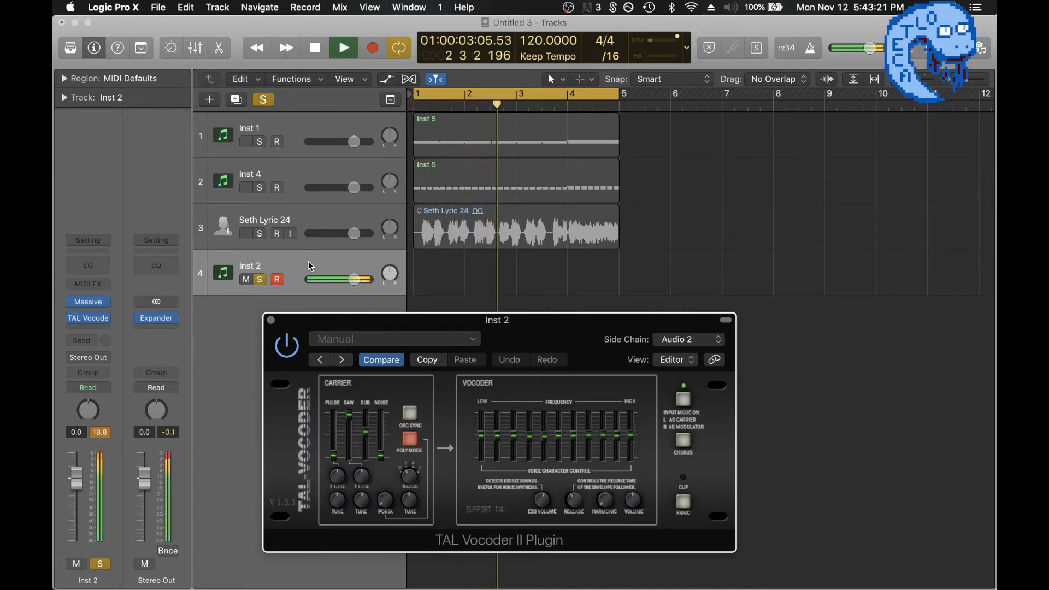
key(space)
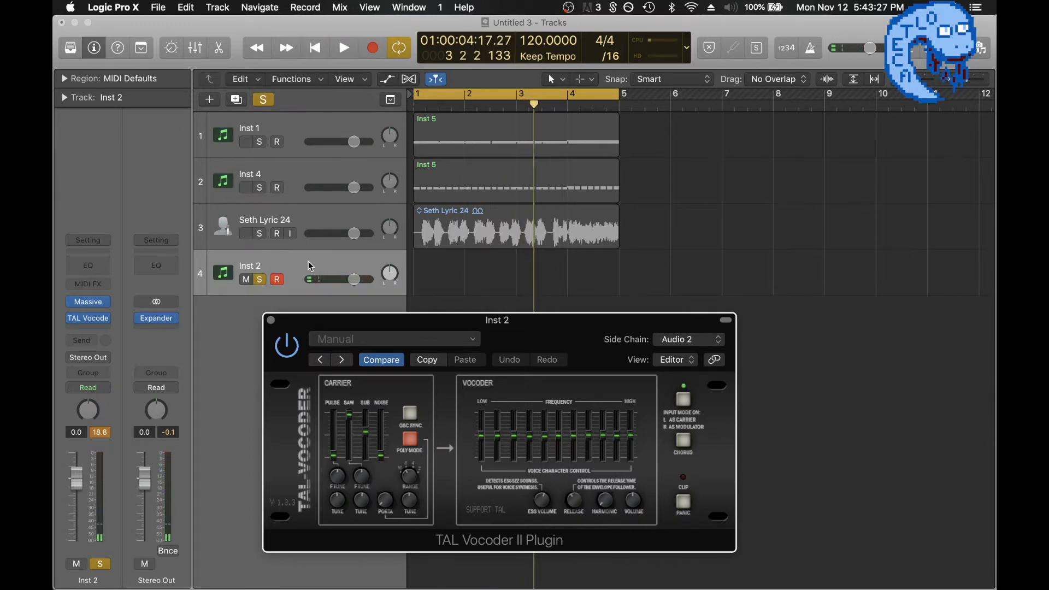
Delete the Inst 2 track with its plug-ins and add a new empty software instrument track in its place.
key(super+BackSpace)
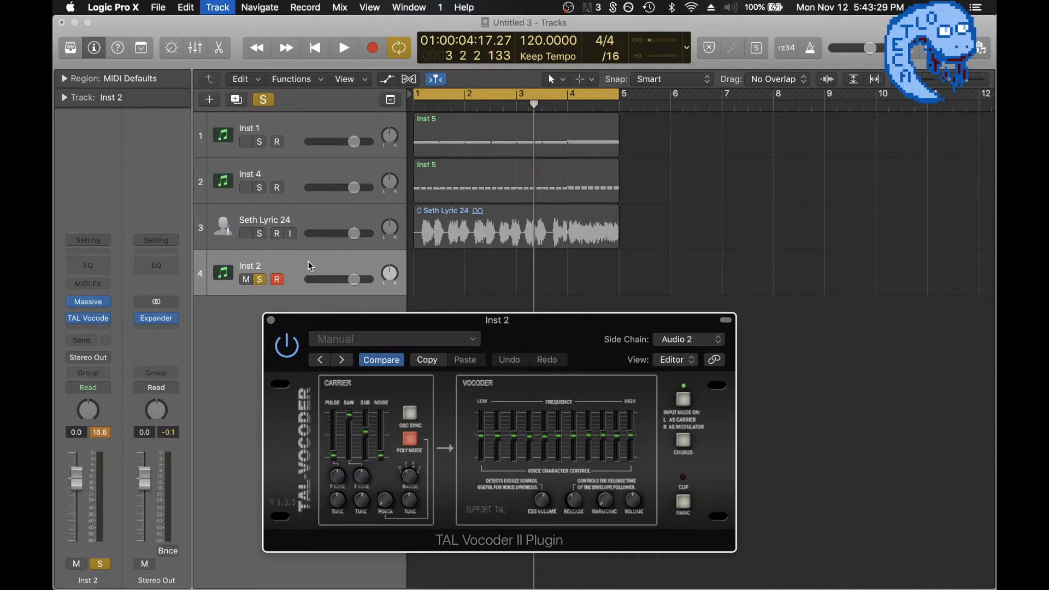
key(Return)
click(425, 274)
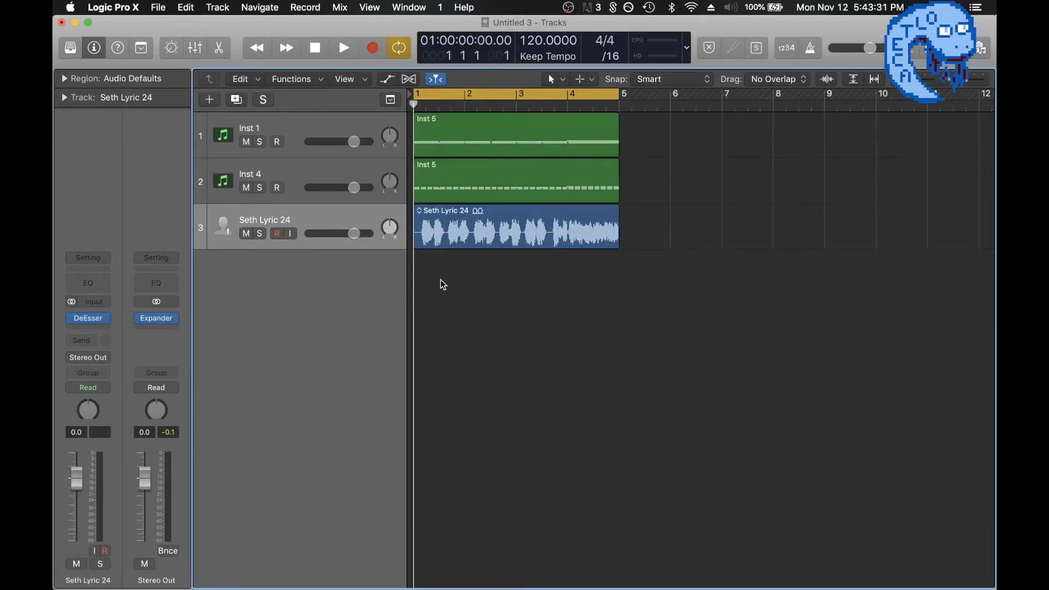
click(210, 100)
key(Escape)
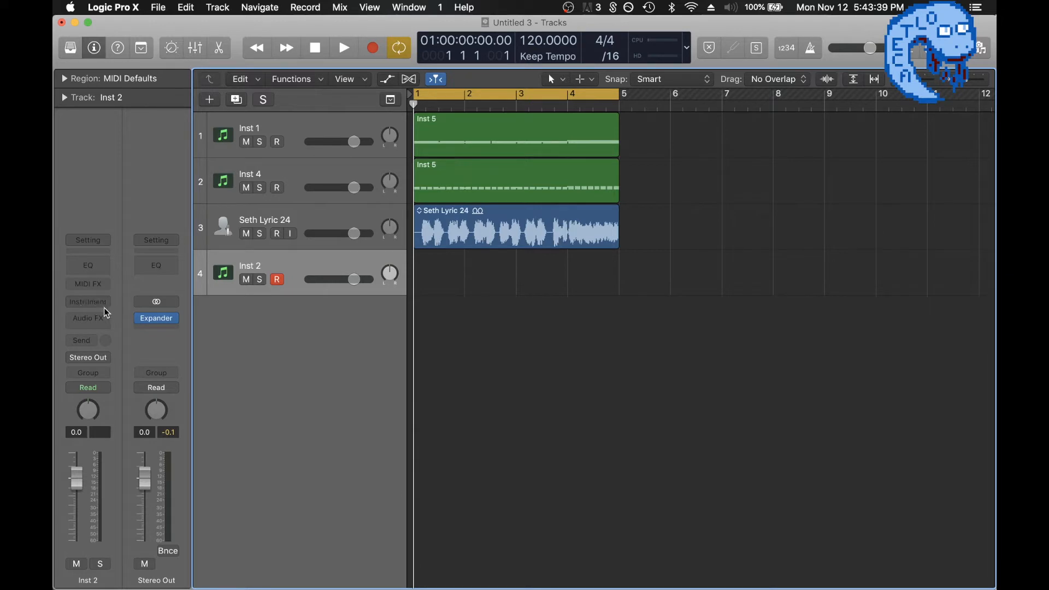
Insert TAL Vocoder II Plugin as an audio effect on the new Inst 2 track, leaving its instrument slot empty.
click(90, 303)
mouse_move(122, 350)
click(220, 343)
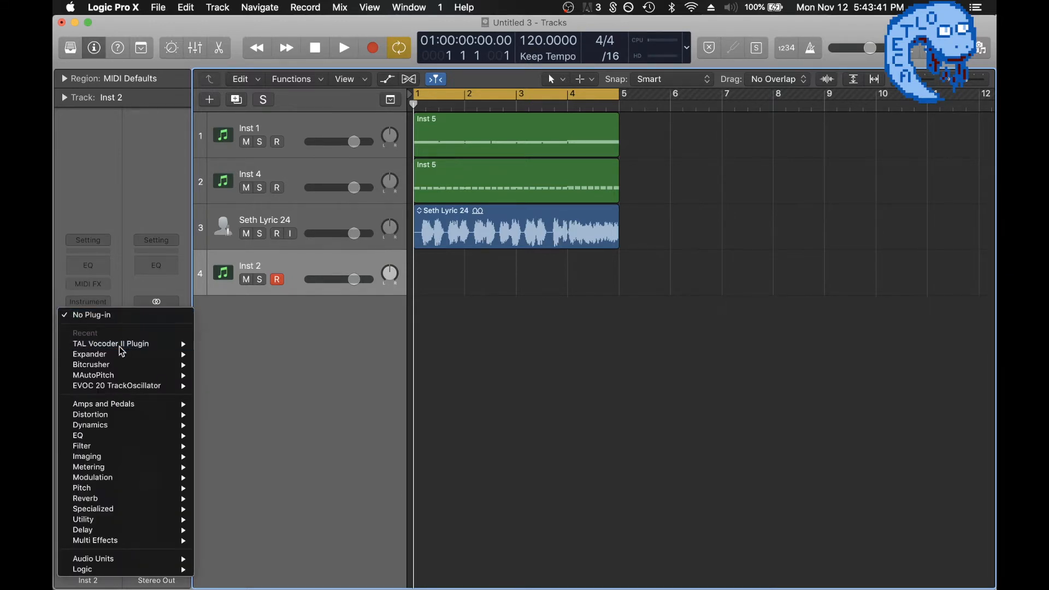
drag(334, 57, 518, 308)
Route the vocal track Audio 2 into the vocoder's side chain and enable its left-carrier, right-modulator input mode.
click(673, 307)
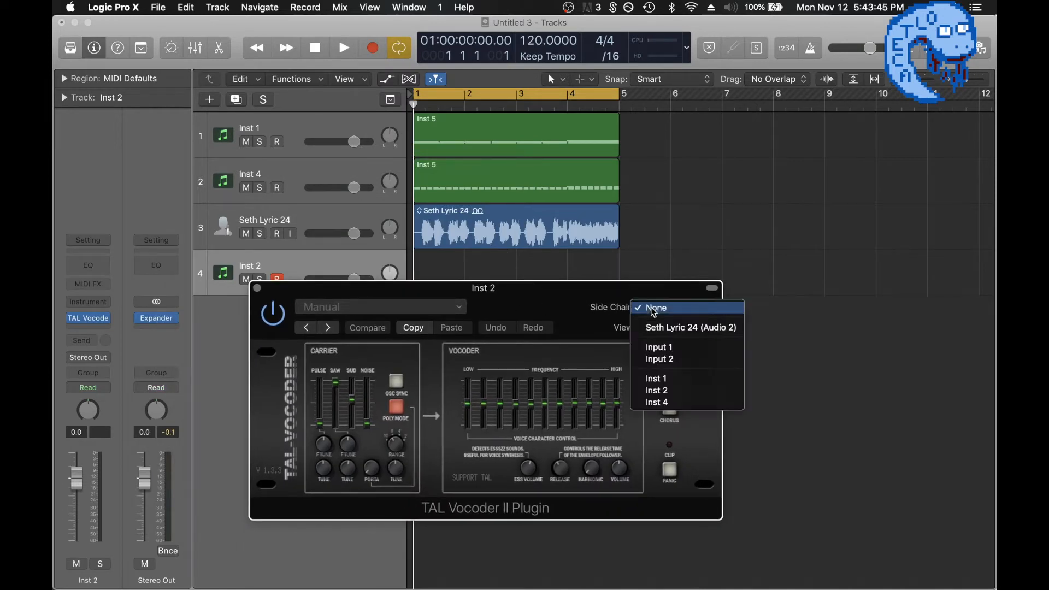
click(673, 327)
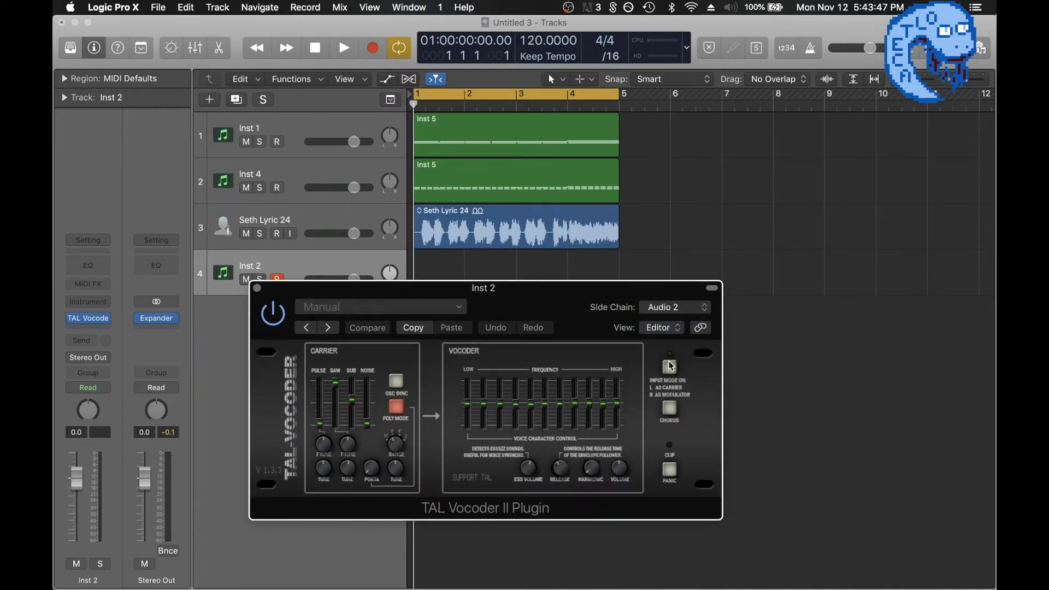
click(668, 369)
drag(516, 304, 566, 354)
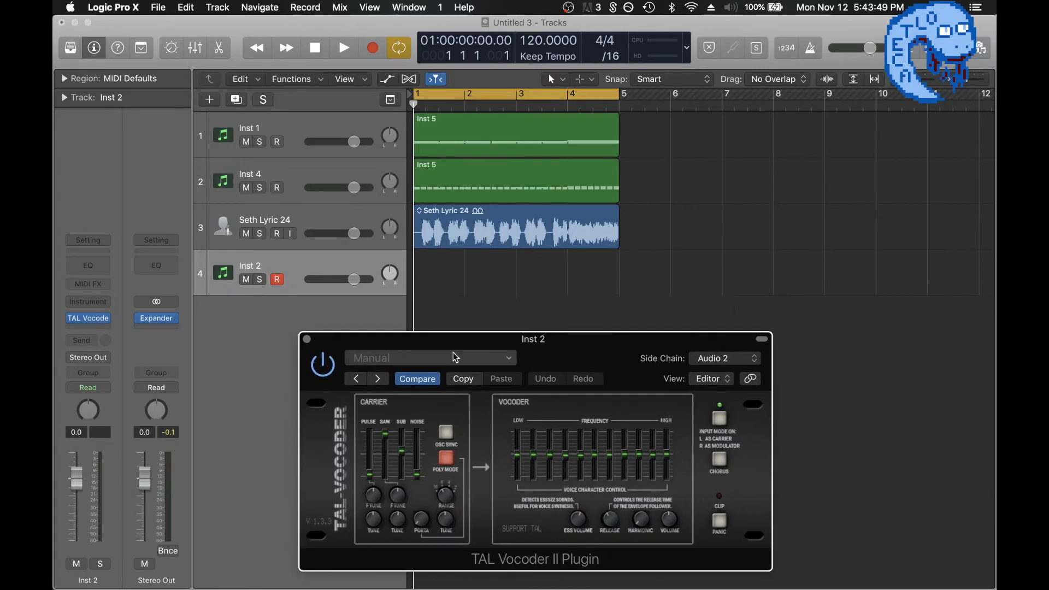
Close the vocoder window and load Massive as the instrument on the Inst 2 track.
click(308, 339)
click(98, 301)
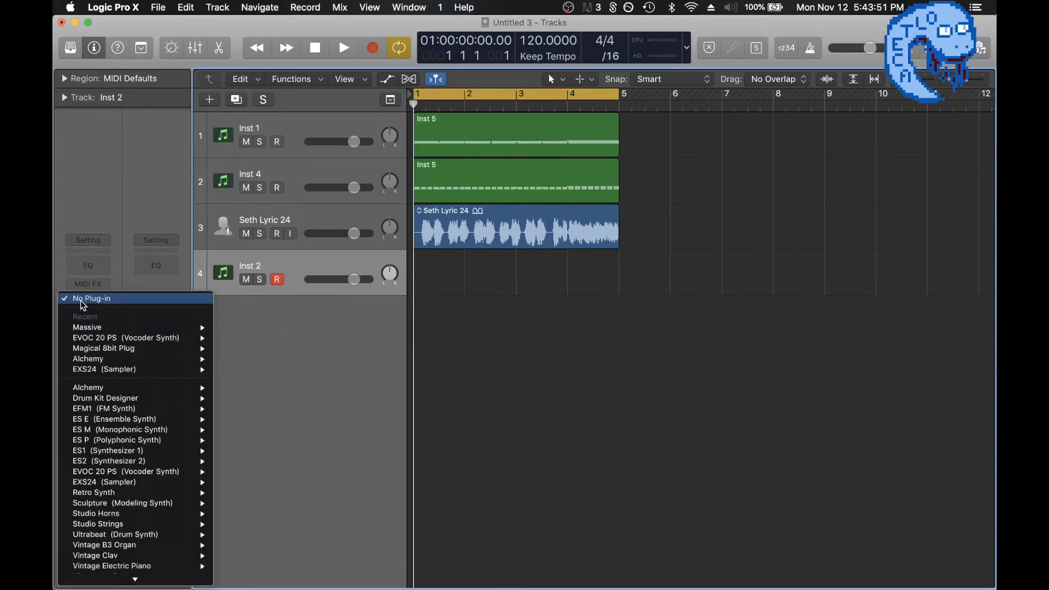
click(234, 237)
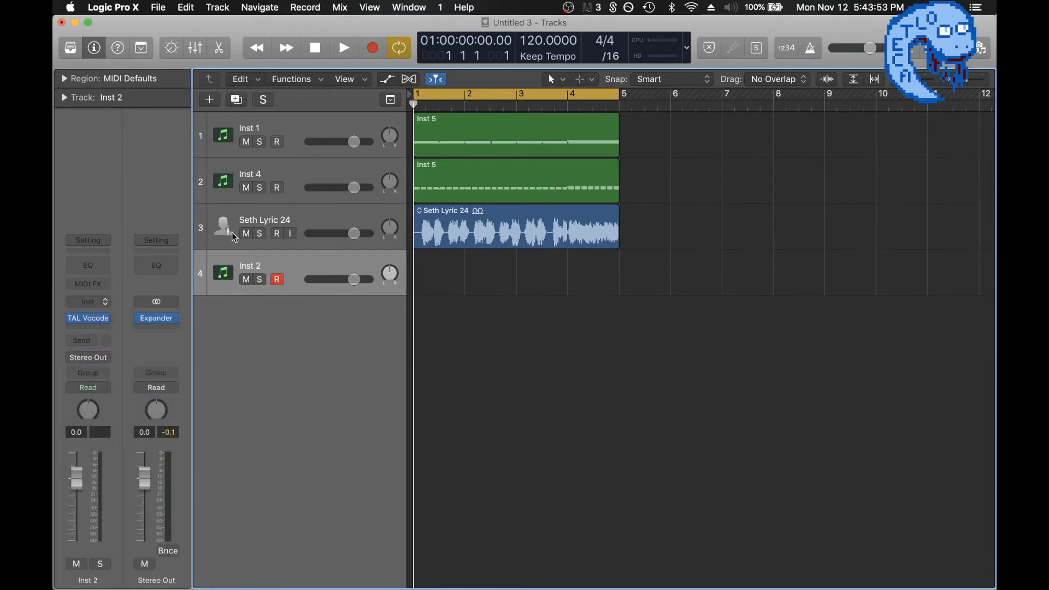
Solo the Inst 2 track and play the loop to audition Massive through the vocoder.
key(s)
key(space)
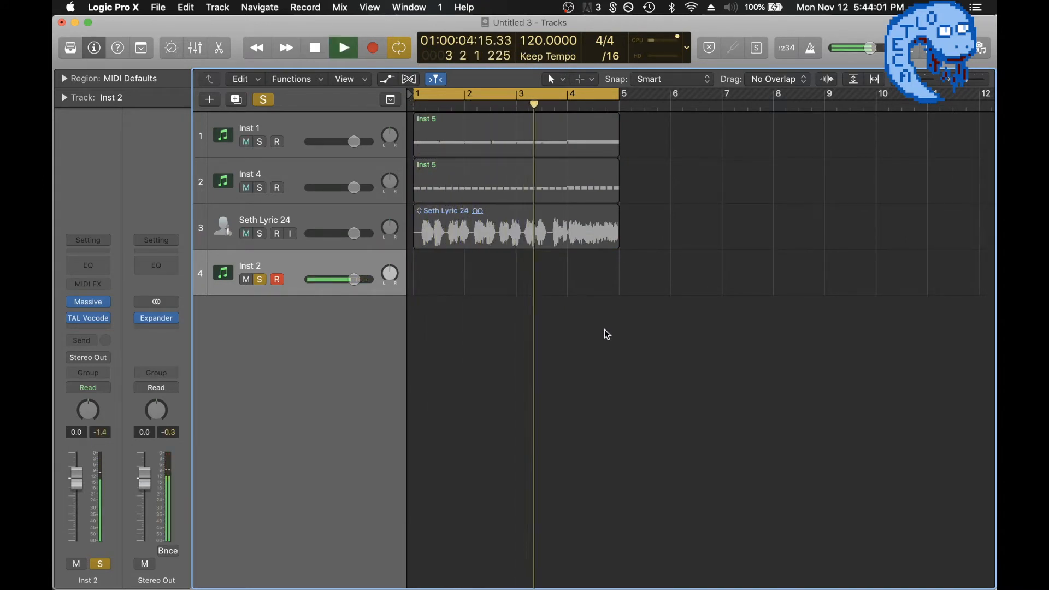
key(space)
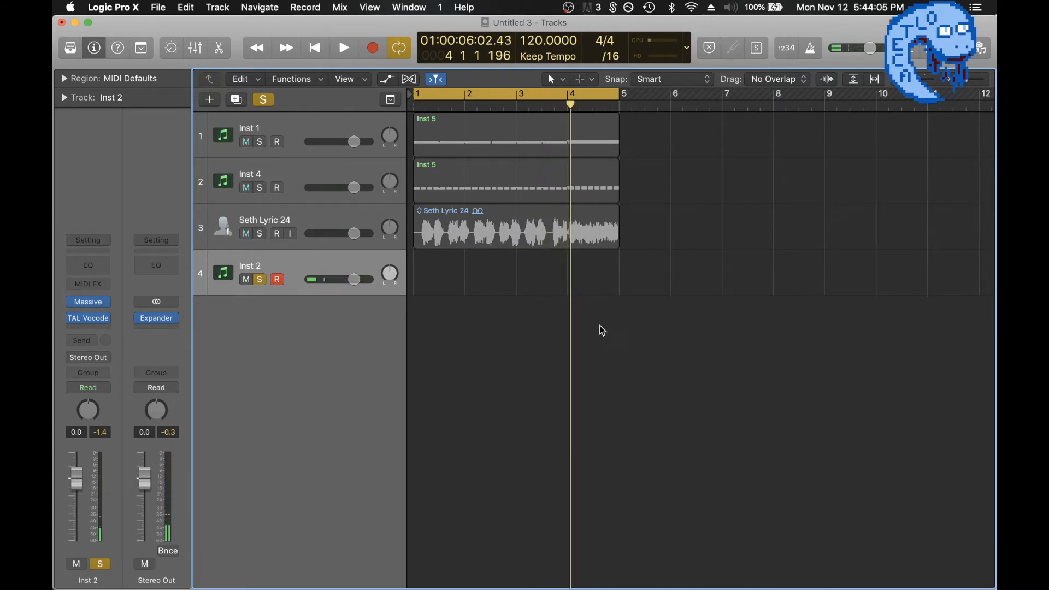
Copy the Inst 4 track's MIDI region onto the Inst 2 track for an audition, and remove the copy.
drag(497, 181, 495, 262)
key(space)
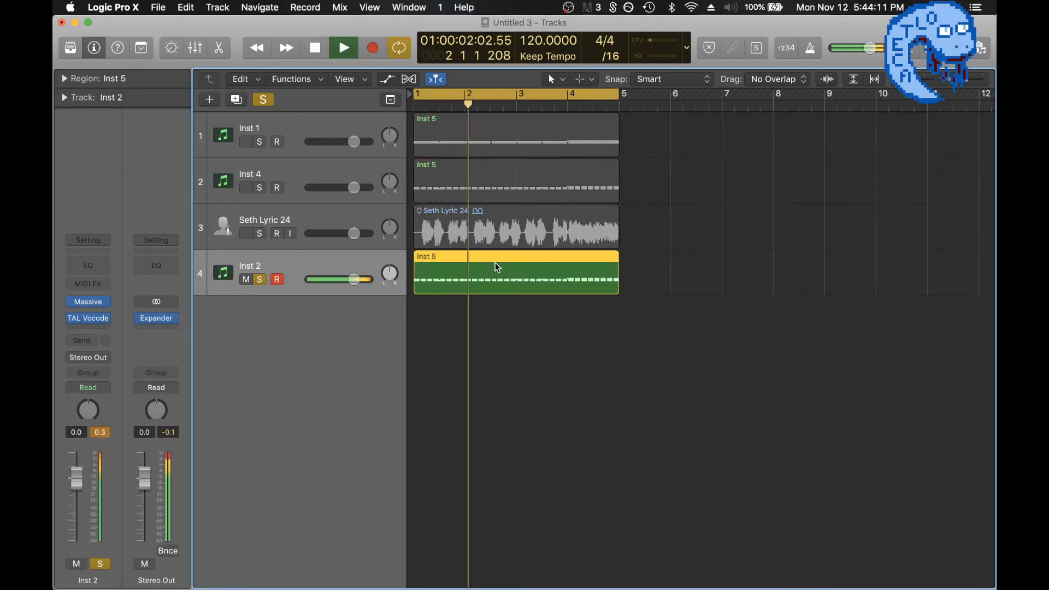
key(space)
key(Delete)
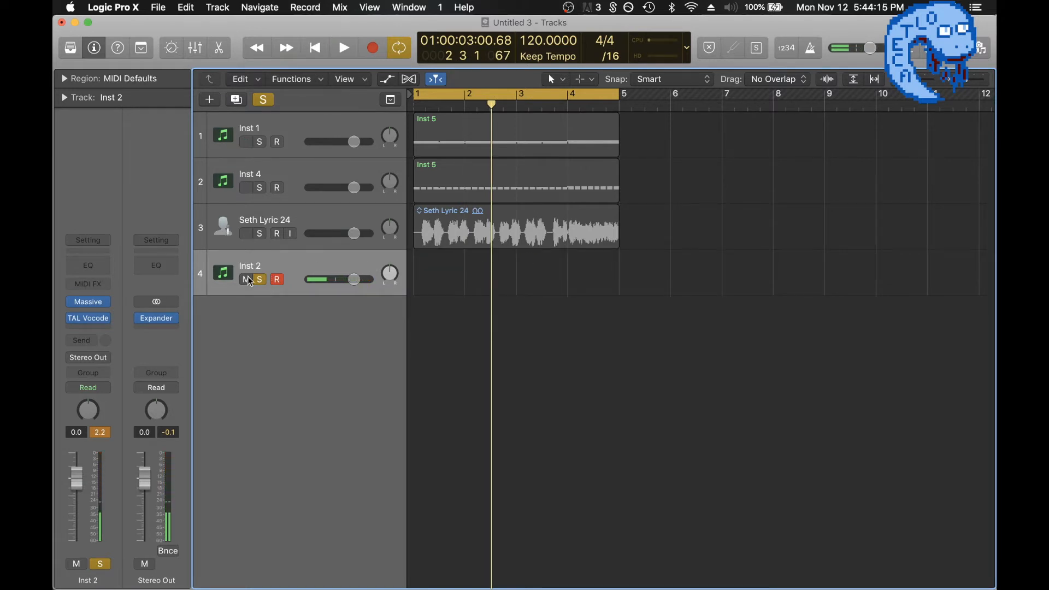
Reopen the vocoder window from the Inst 2 track and display the project Note Pad beside it.
click(87, 318)
drag(592, 352, 558, 229)
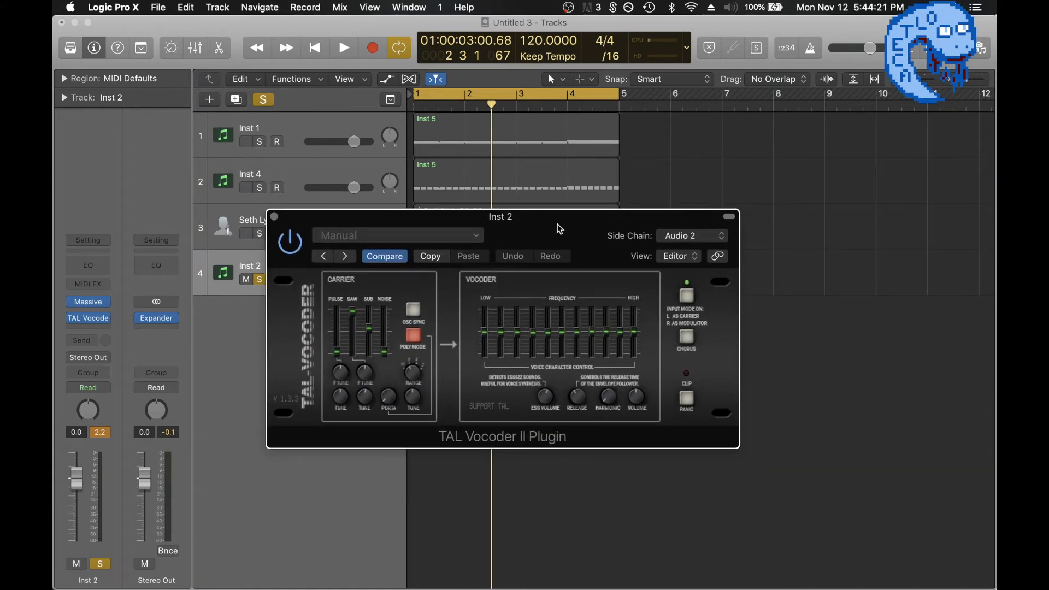
mouse_move(95, 303)
click(923, 53)
click(924, 53)
drag(502, 224, 429, 262)
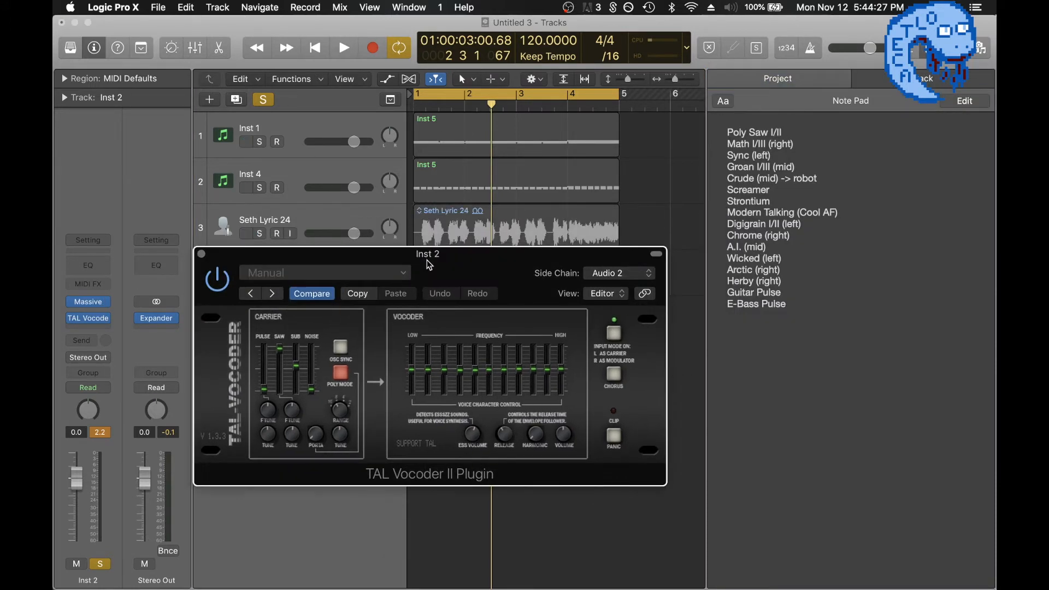
Open Massive on the Inst 2 track and examine OSC1's wavetable list against the waveforms in the Note Pad.
click(90, 304)
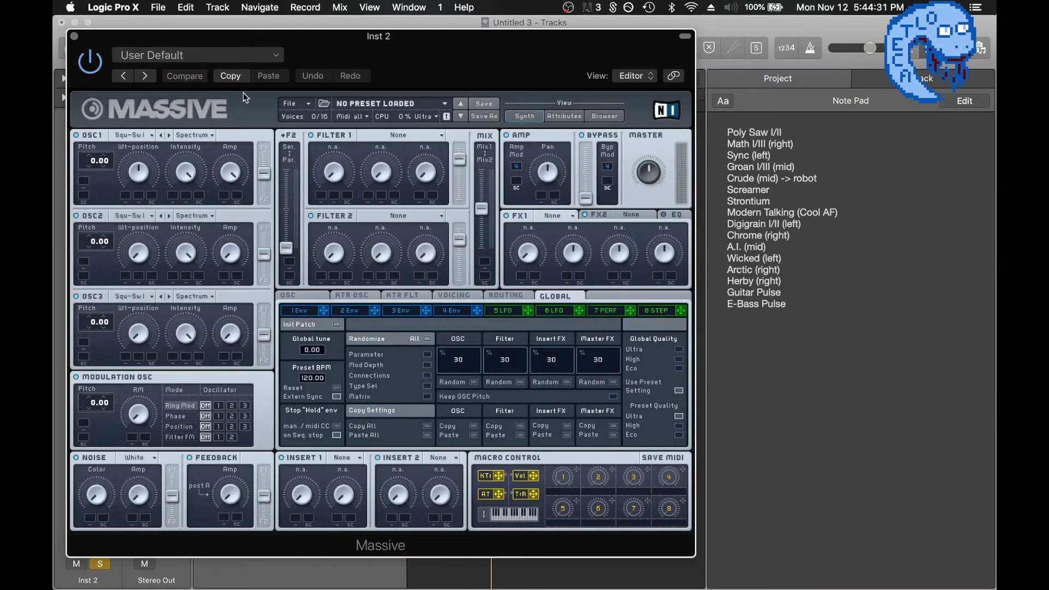
click(126, 136)
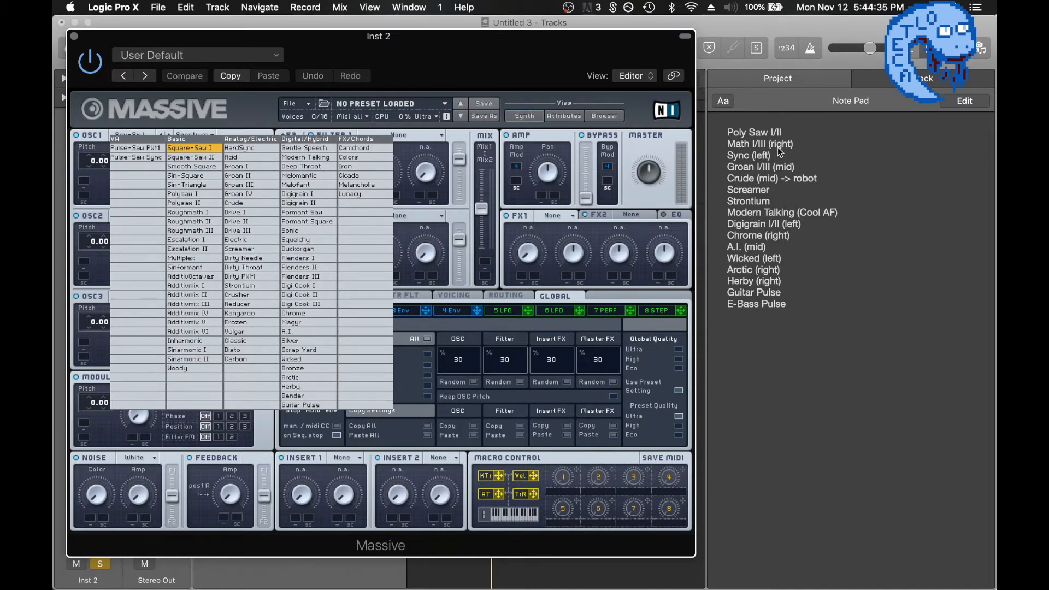
drag(411, 68, 411, 67)
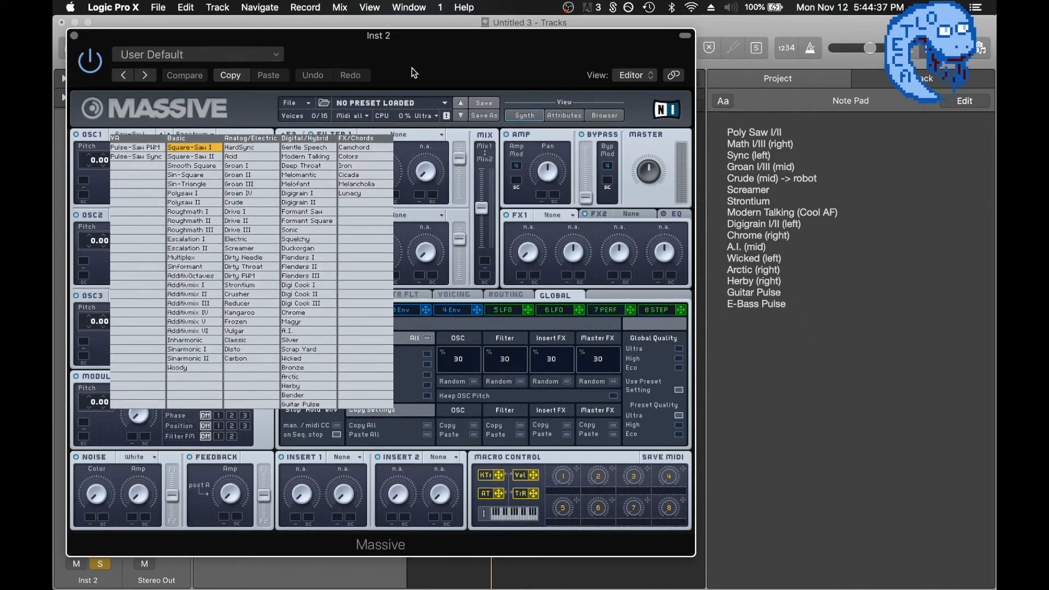
click(251, 110)
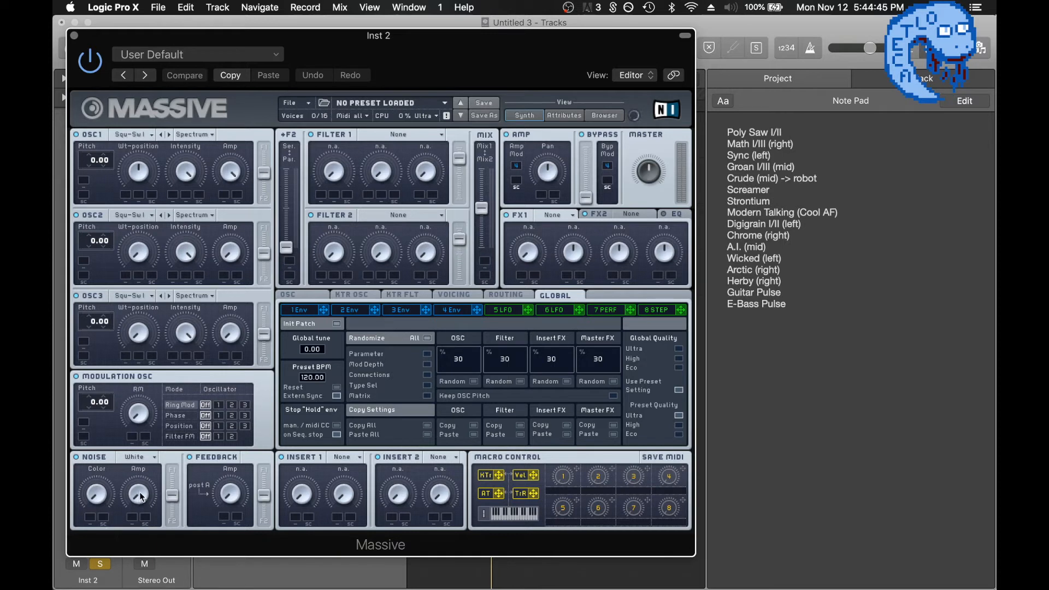
Raise the Amp level of Massive's white noise generator, audition the result, and close the synth window.
drag(140, 493, 123, 408)
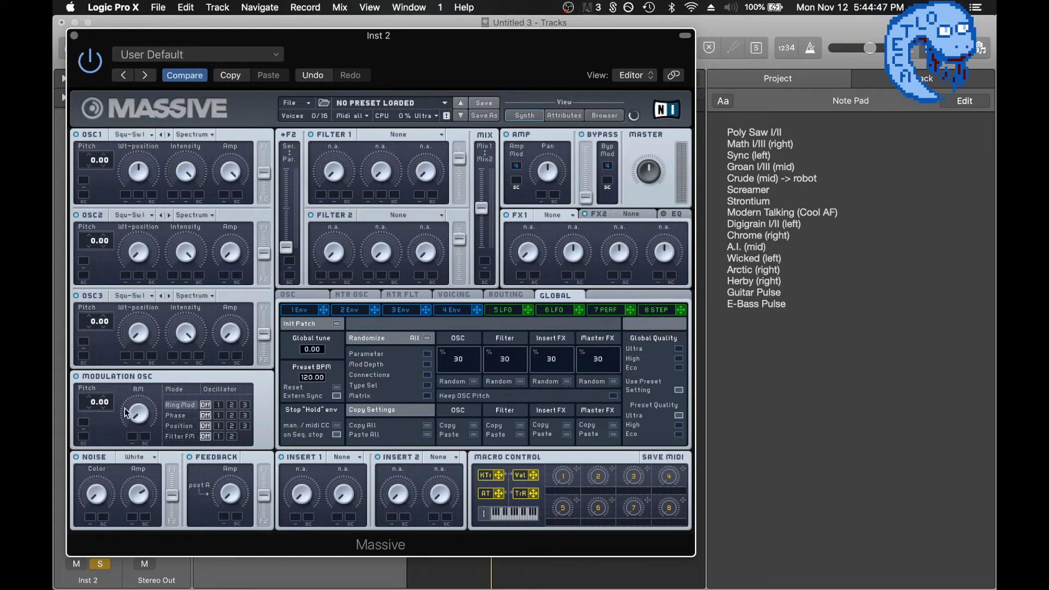
key(space)
click(74, 36)
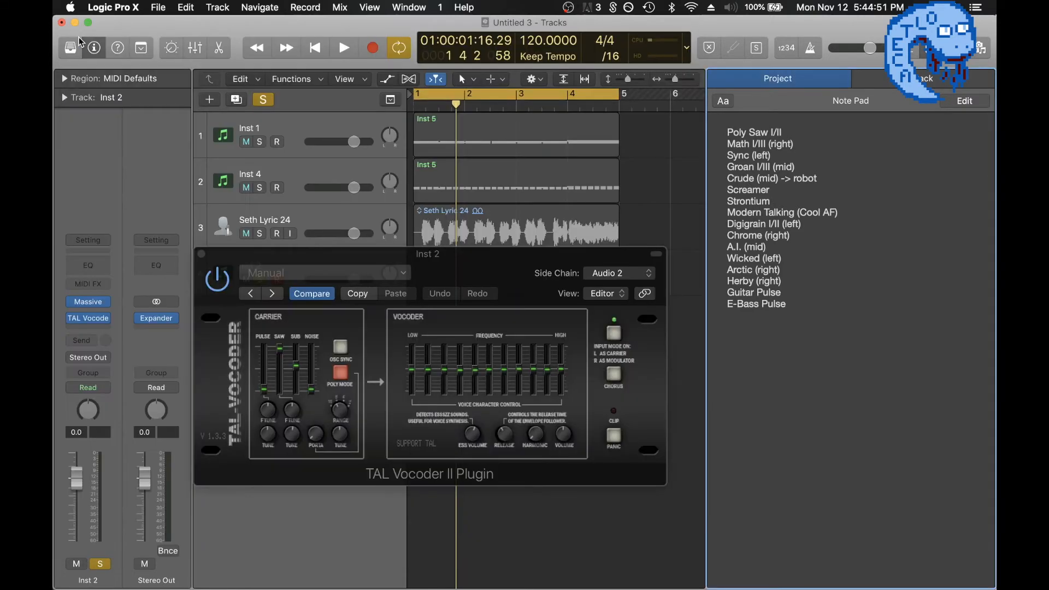
Close the vocoder window, copy the Inst 4 track's MIDI region onto the Inst 2 track, and audition it.
click(201, 254)
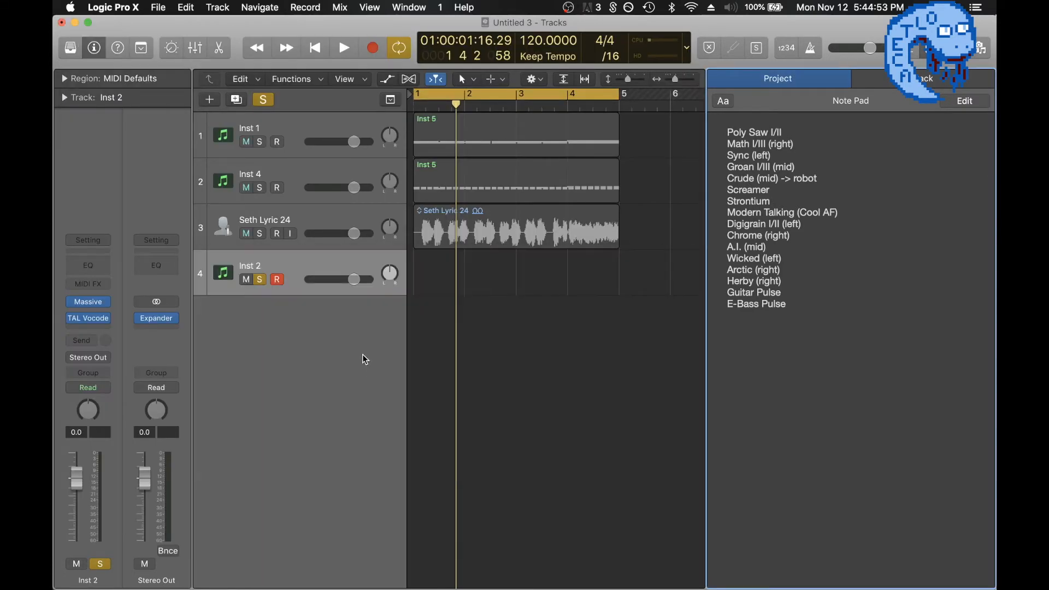
drag(492, 189, 482, 262)
key(space)
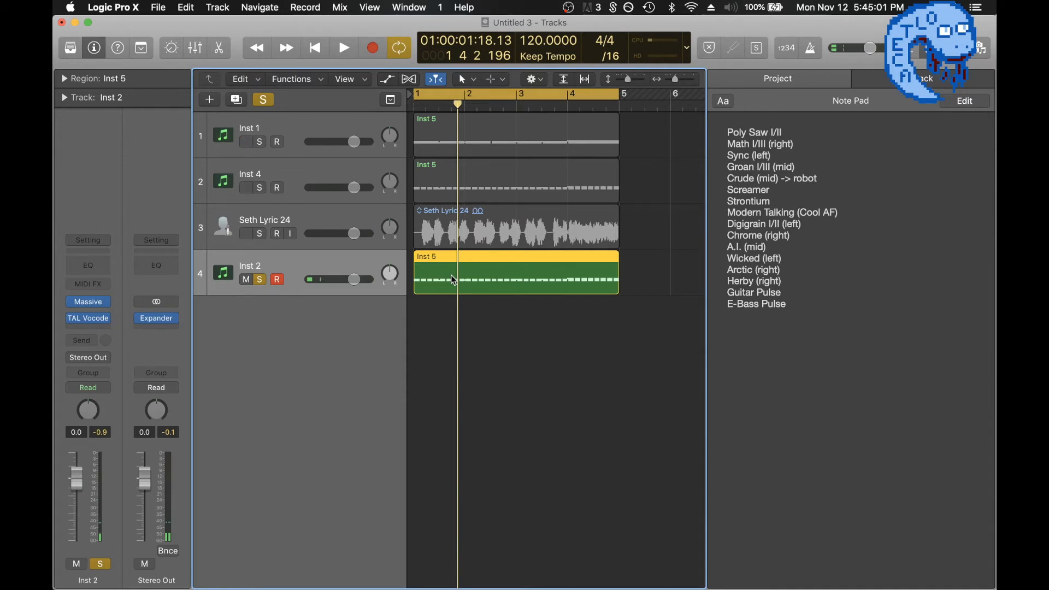
Delete the Inst 2 track together with its copied region, and hide the Note Pad.
key(super+BackSpace)
key(Return)
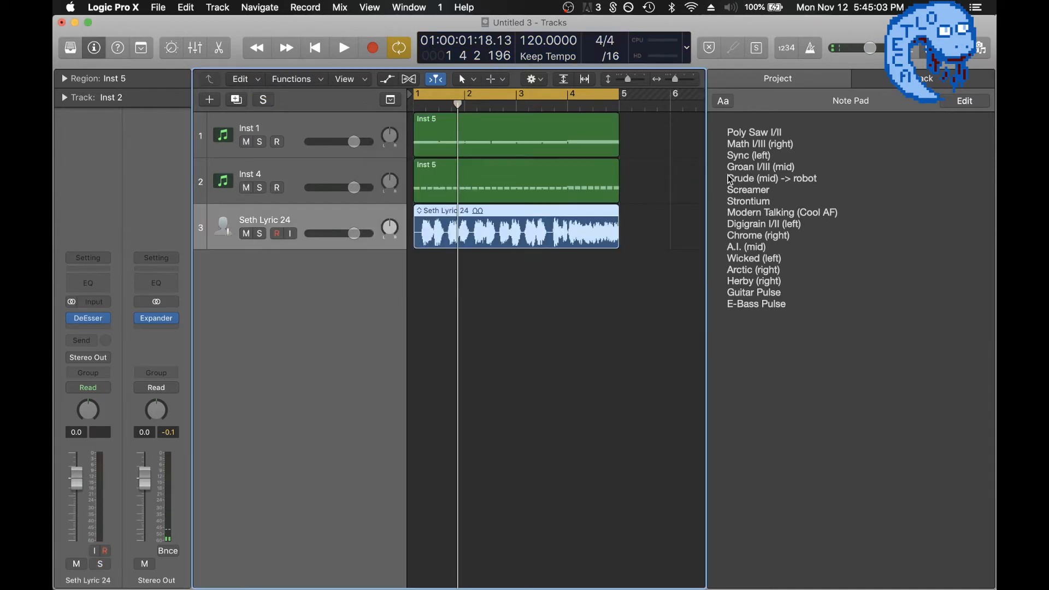
key(alt+super+p)
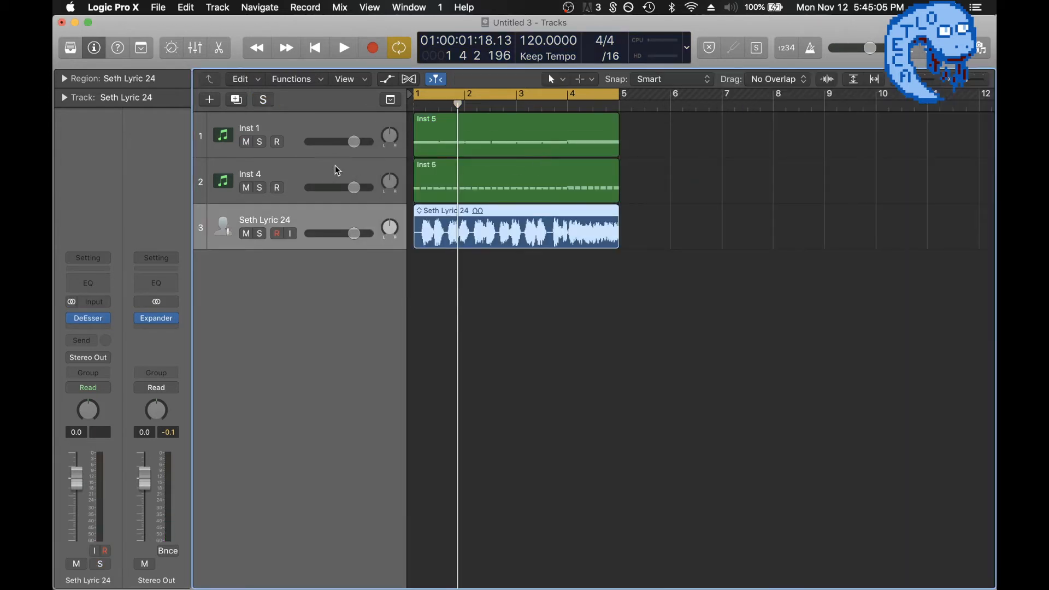
Mute the Inst 1 track and open the EVOC 20 TrackOscillator on the Inst 4 track.
click(290, 135)
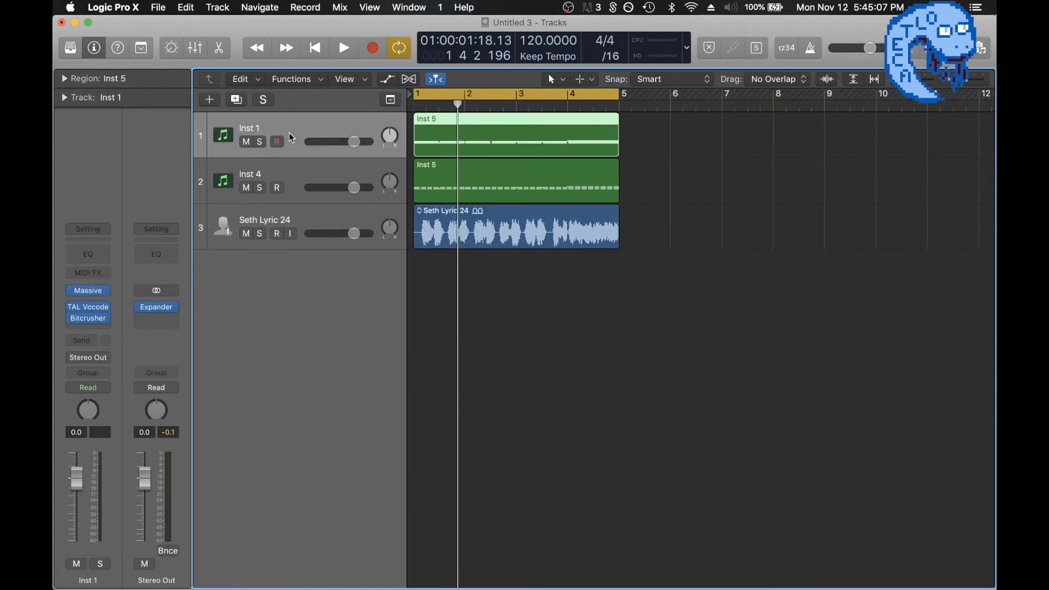
key(Down)
click(246, 141)
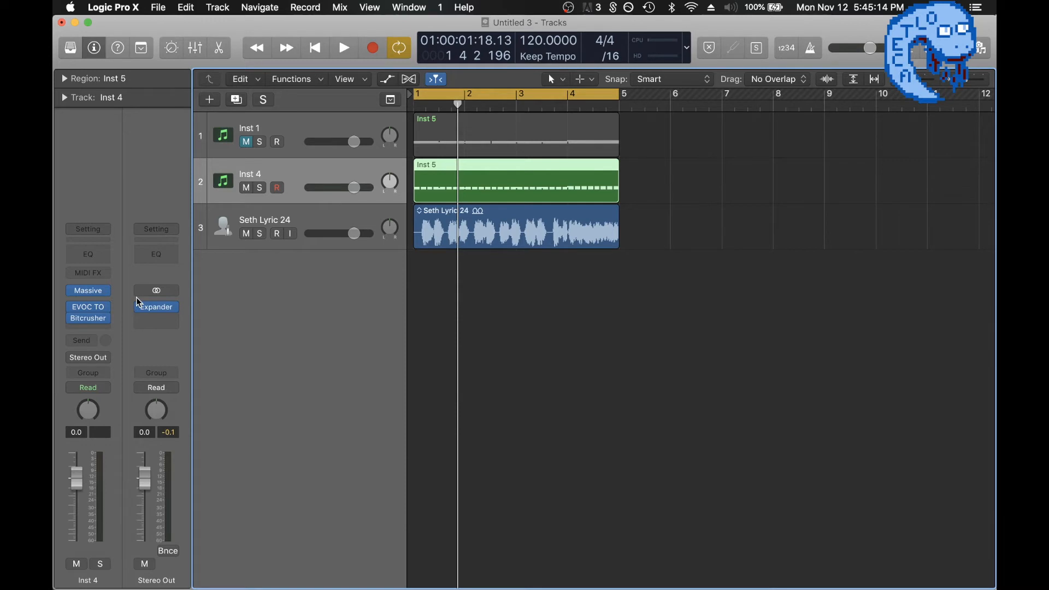
click(88, 310)
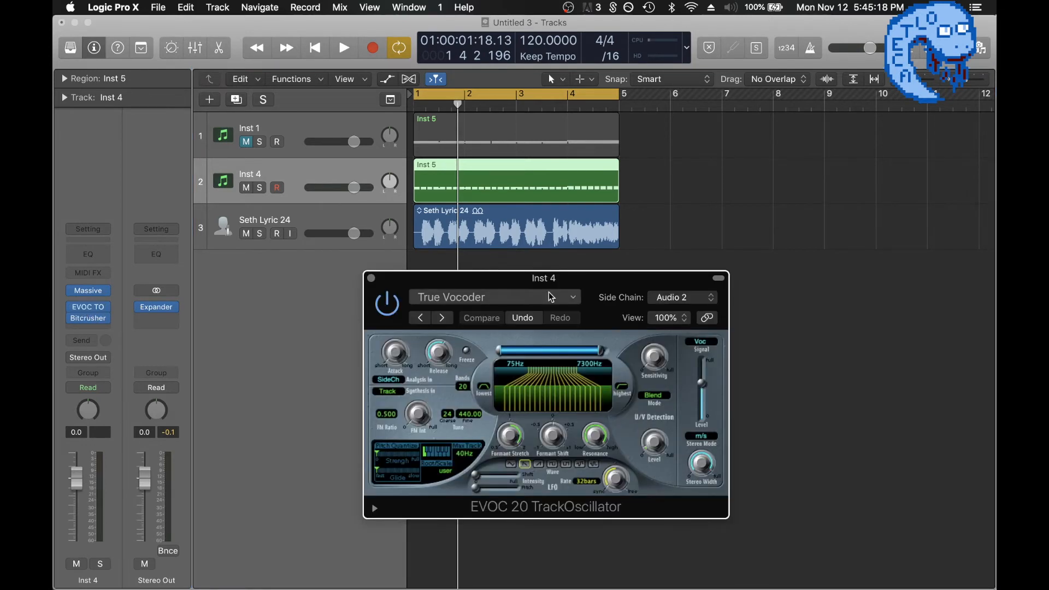
drag(587, 285, 562, 177)
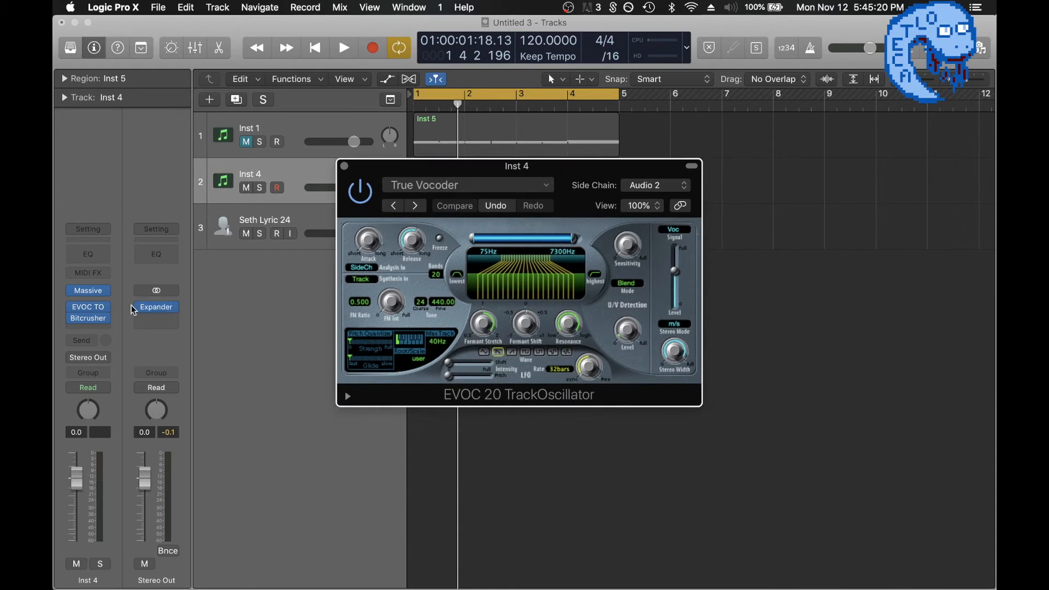
Locate EVOC 20 TrackOscillator among the Filter effects available for Inst 4's insert, keeping the current plug-in.
click(105, 311)
mouse_move(111, 447)
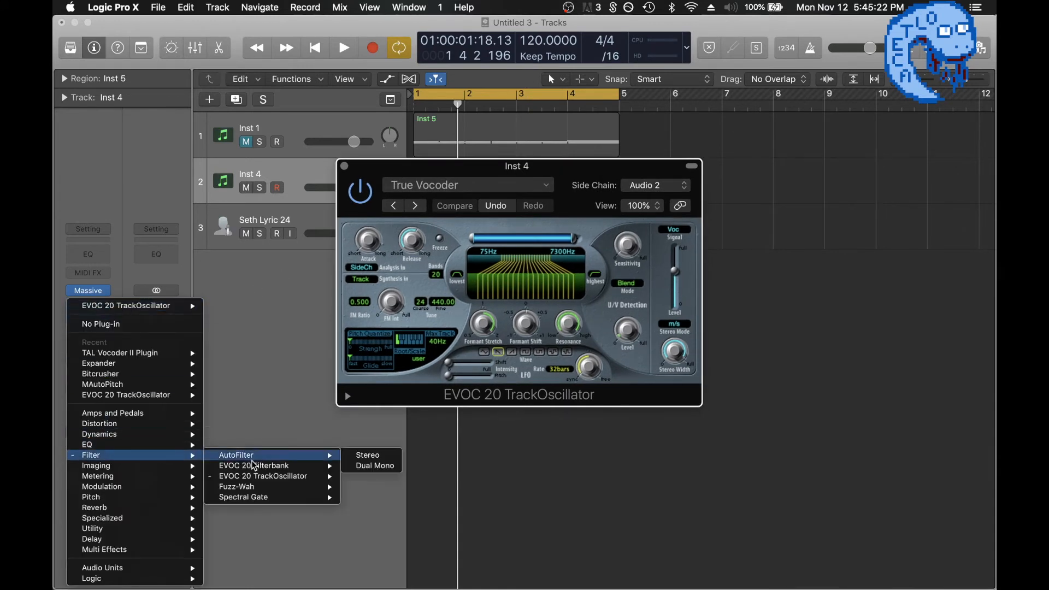
mouse_move(263, 477)
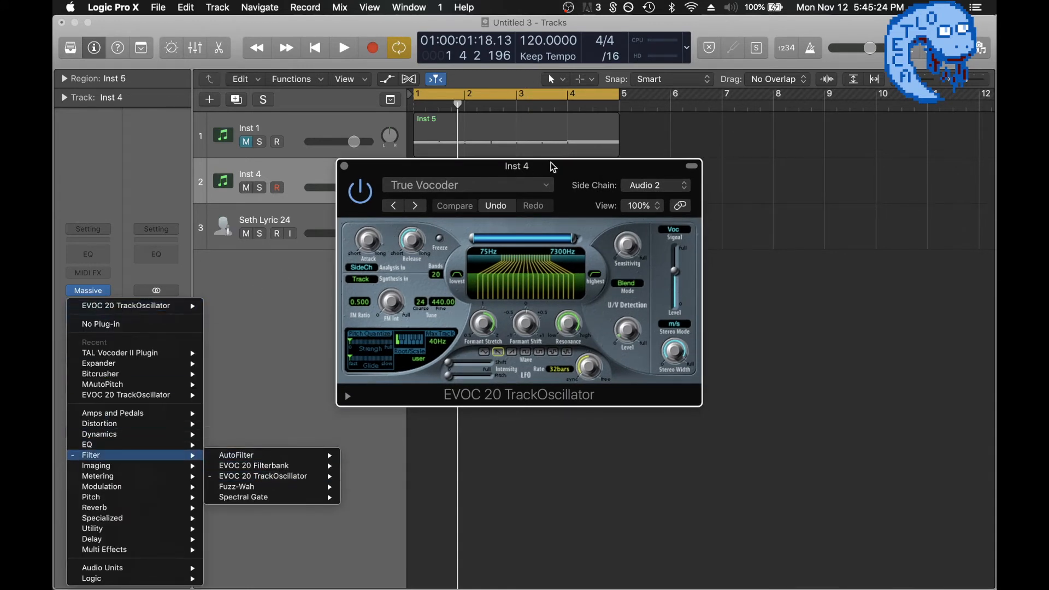
click(562, 172)
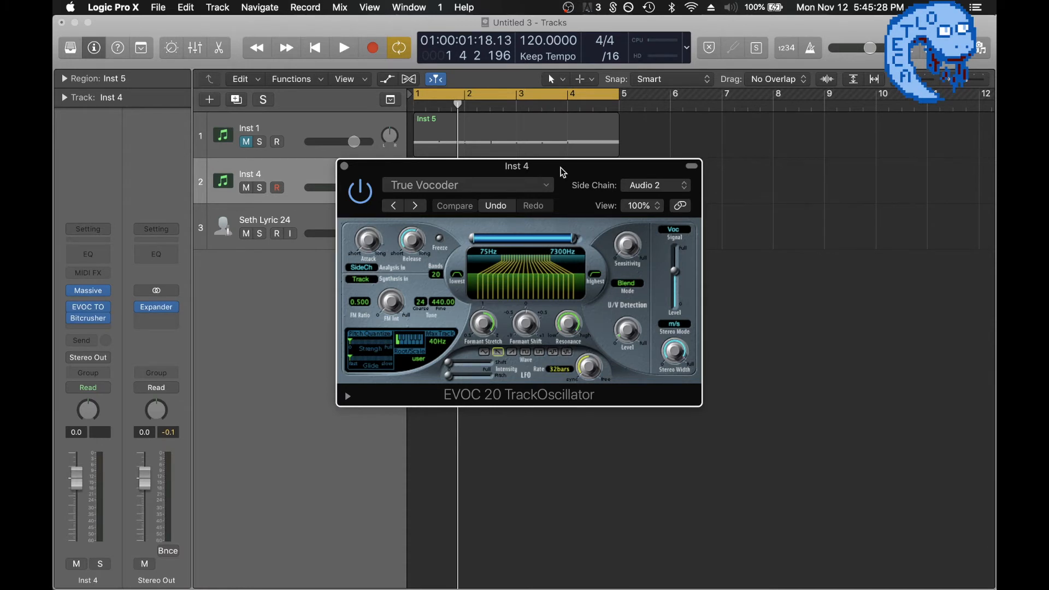
drag(563, 172, 606, 275)
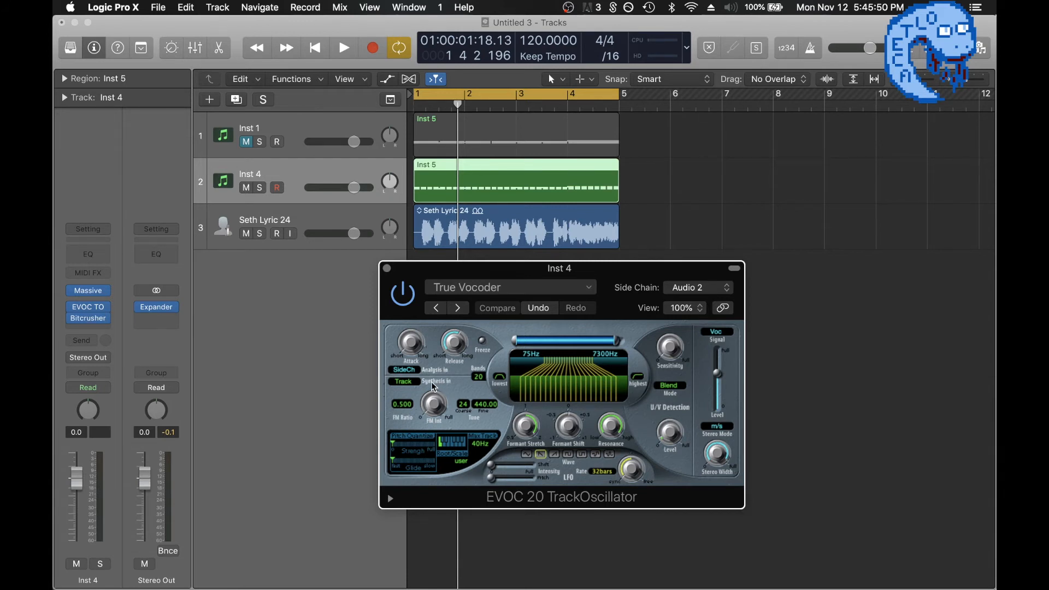
Audition the soloed Inst 4 track with its MIDI region moved to bar 5, and return the region to bar 1.
drag(443, 188, 648, 192)
key(ctrl+s)
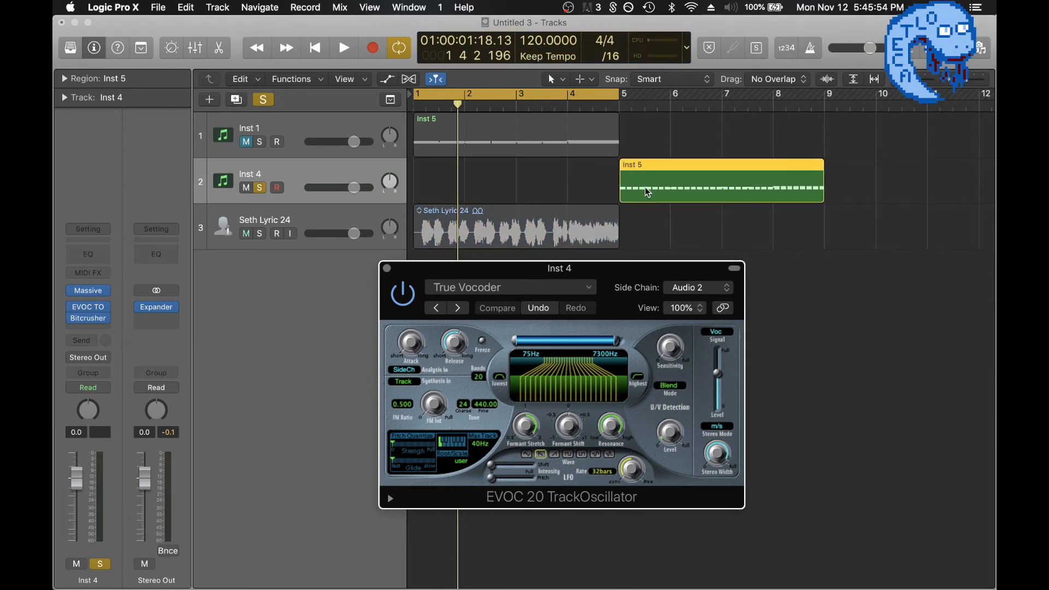
key(space)
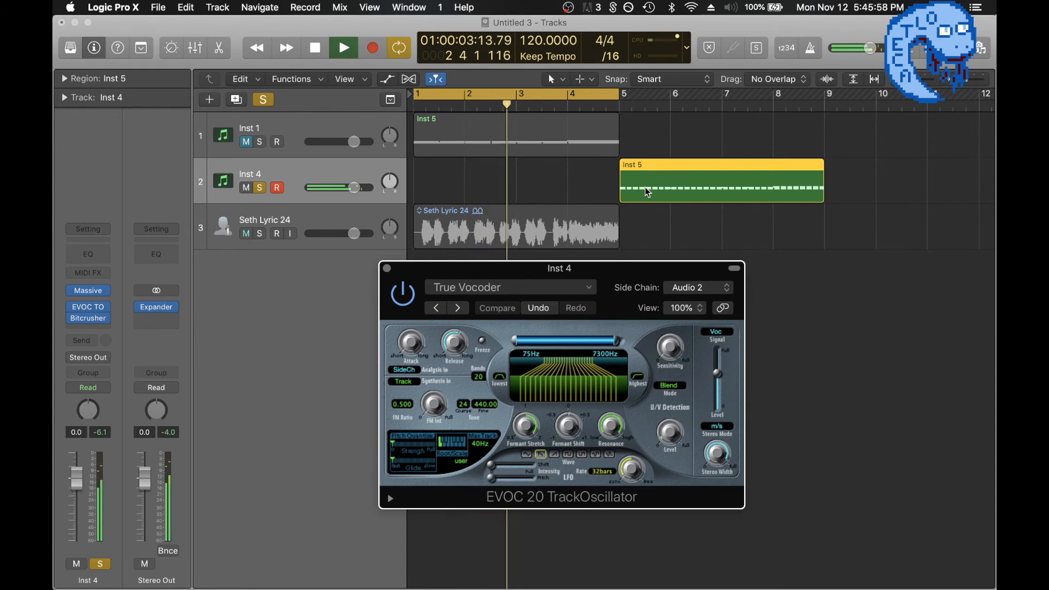
key(space)
drag(703, 169, 488, 175)
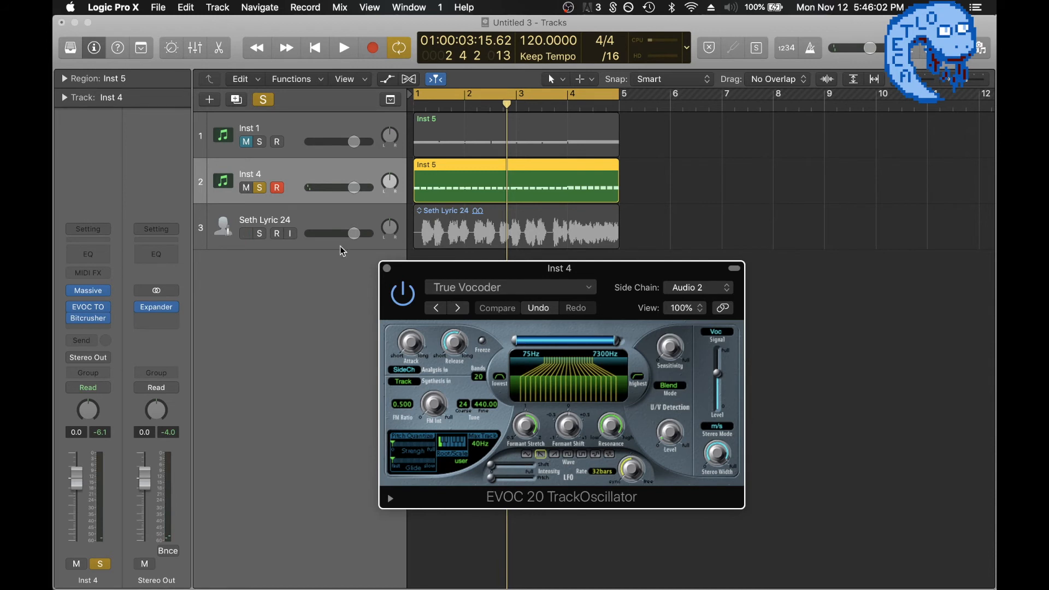
click(260, 188)
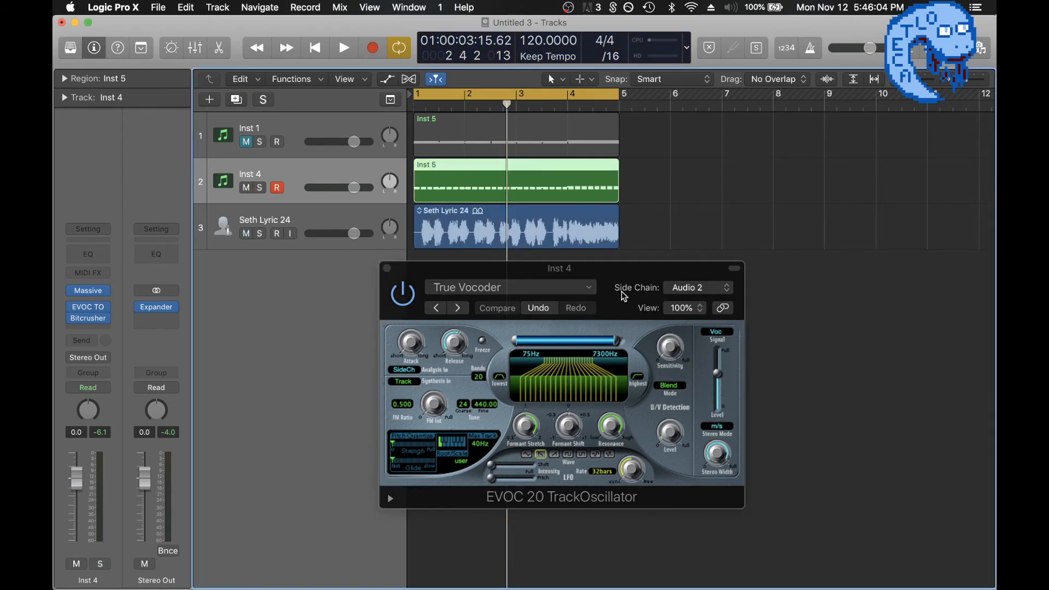
Switch the EVOC 20 TrackOscillator's output Signal to Syn and audition the soloed Inst 4 track.
drag(614, 289, 500, 312)
click(611, 354)
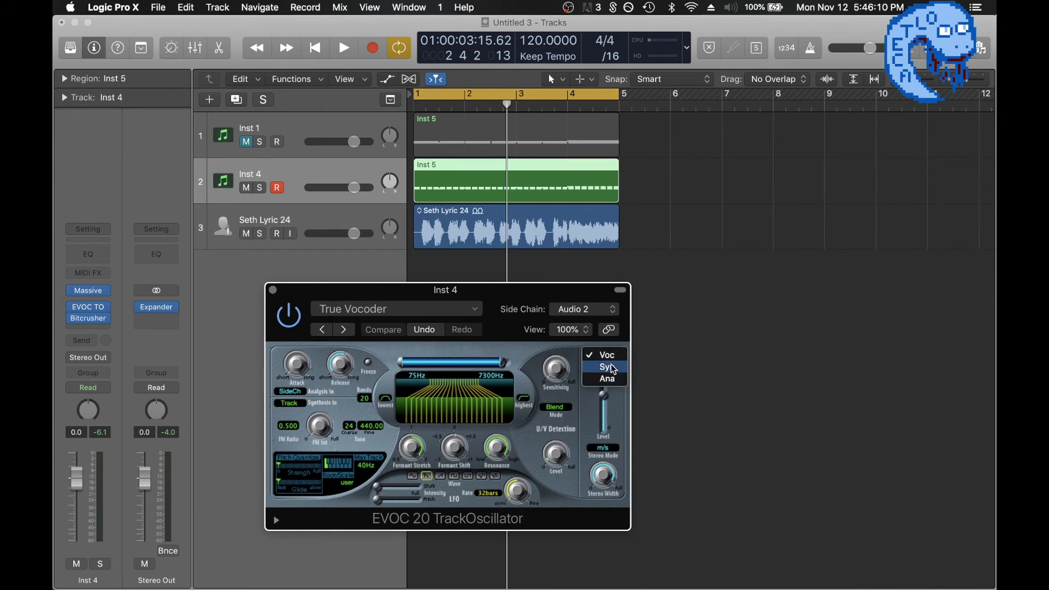
click(615, 370)
key(s)
key(space)
Switch the EVOC 20 TrackOscillator's output Signal to Ana and audition it on the Inst 4 track.
click(608, 355)
click(611, 368)
key(s)
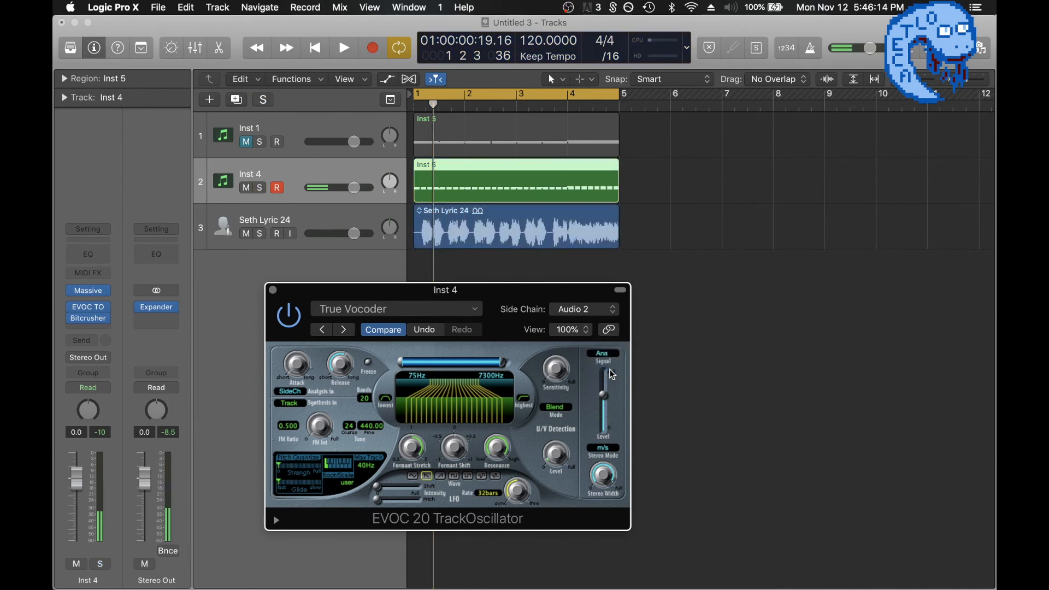
key(space)
key(s)
key(space)
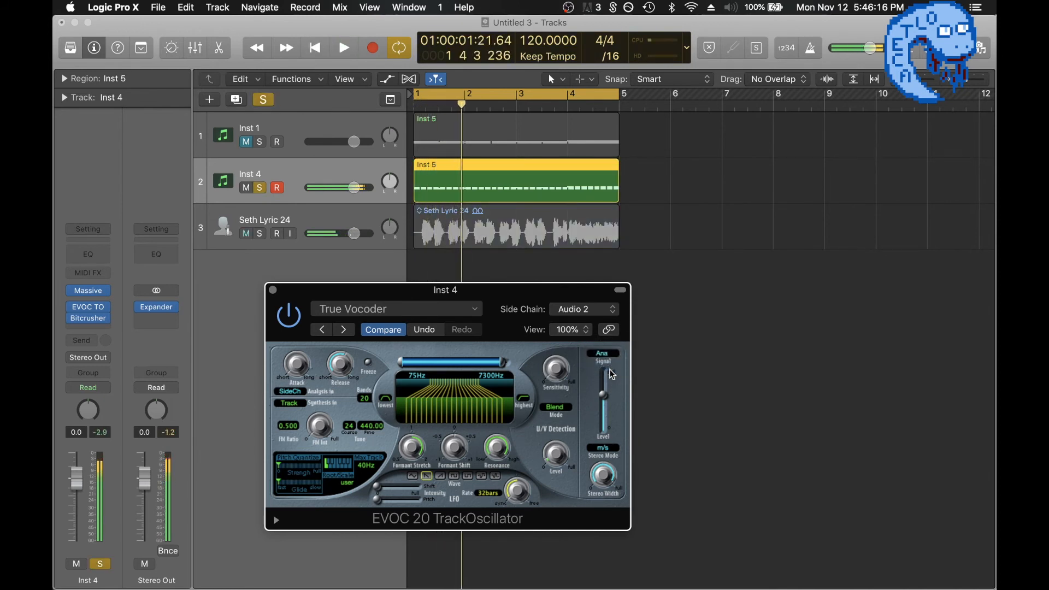
key(s)
Set the EVOC 20 TrackOscillator's output Signal to Voc and audition the soloed Inst 4 track.
click(610, 354)
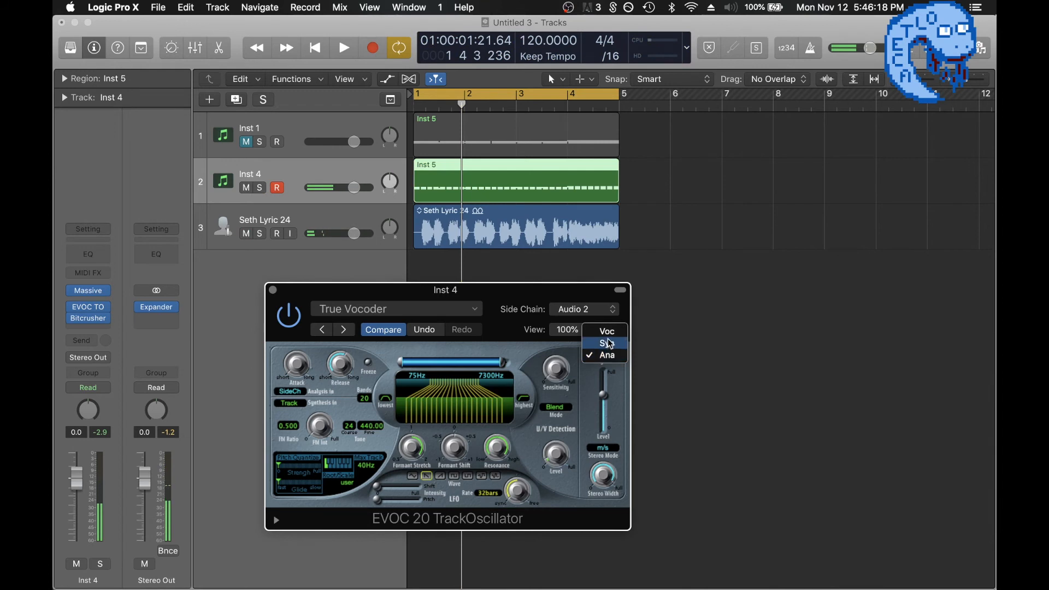
click(608, 331)
key(space)
key(s)
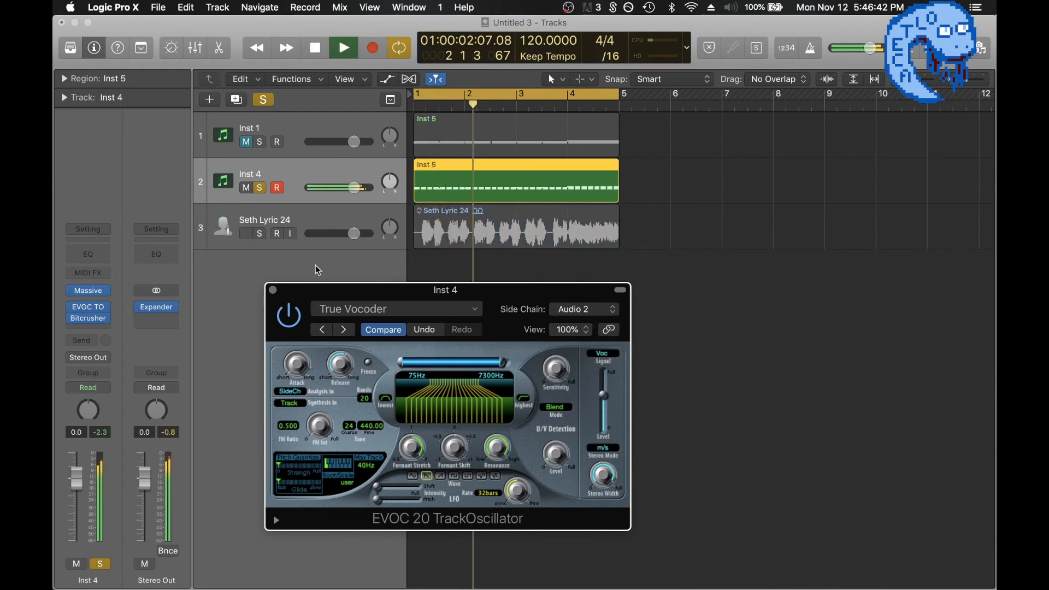
key(space)
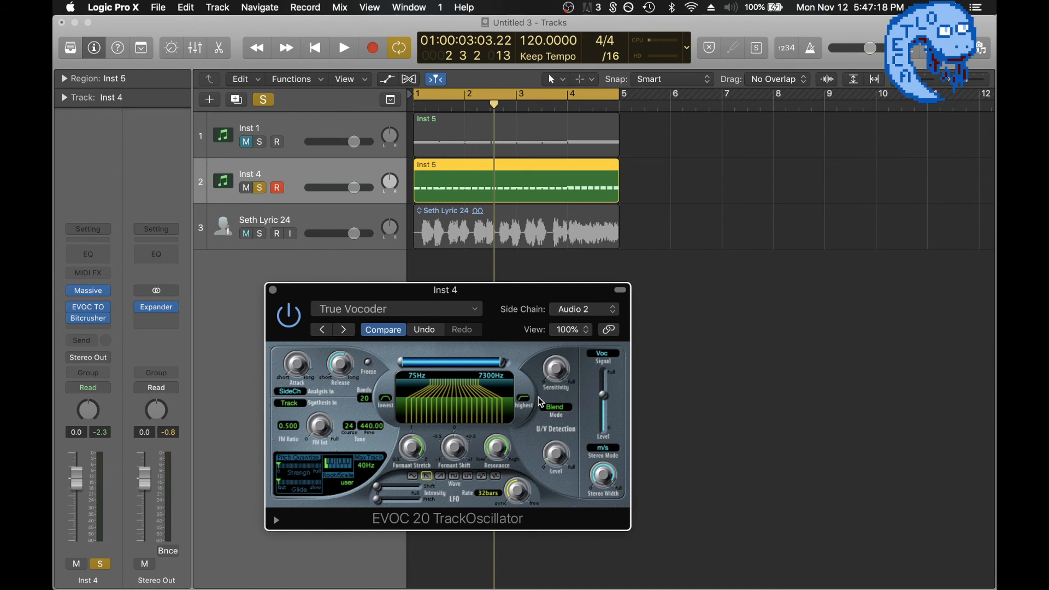
Compare the U/V Detection modes OFF and Blend during playback, and leave the mode on Blend.
click(559, 407)
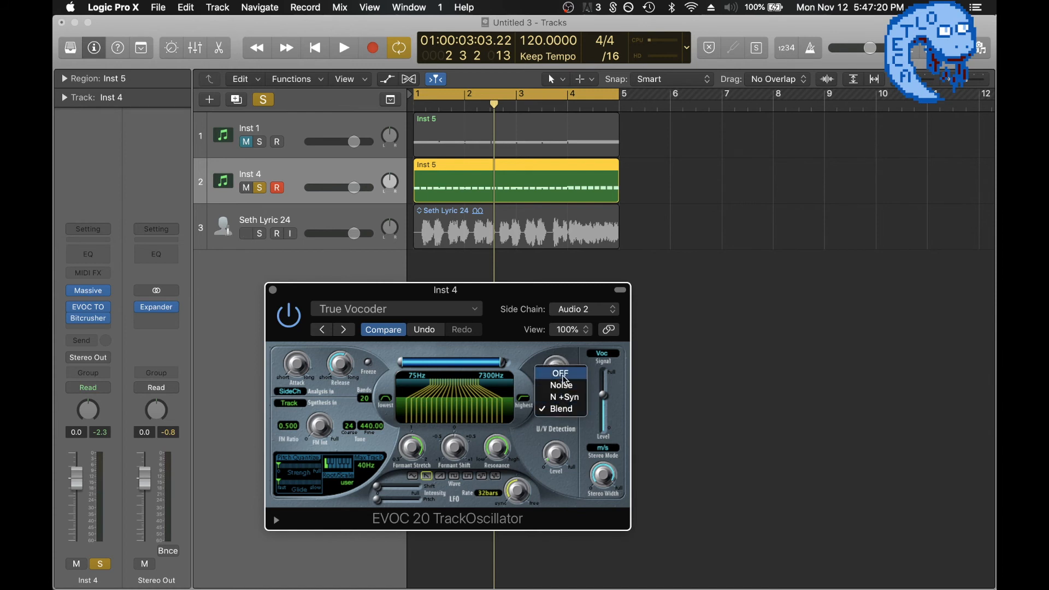
click(565, 411)
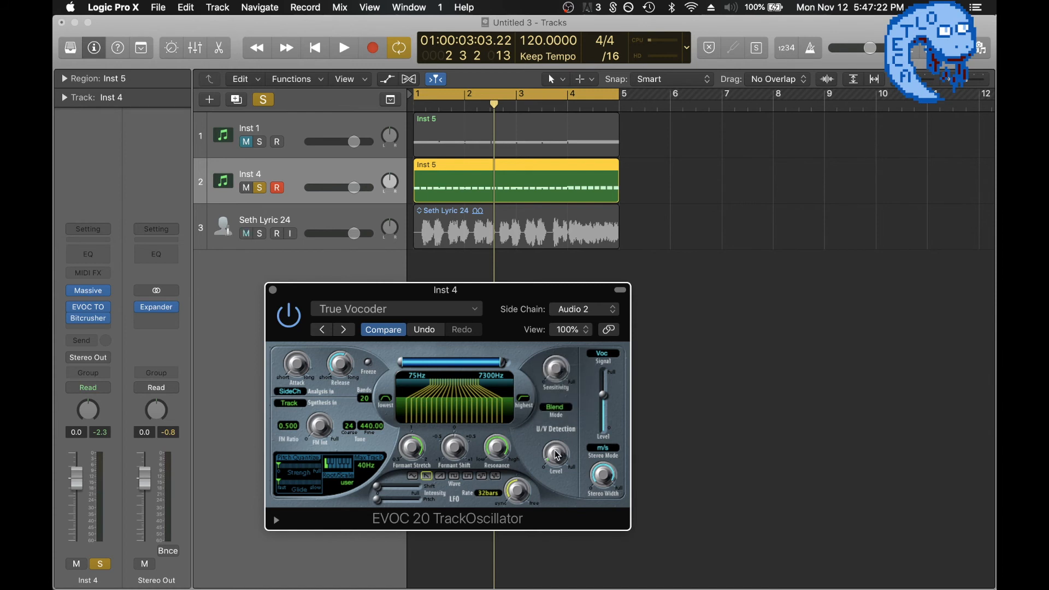
key(space)
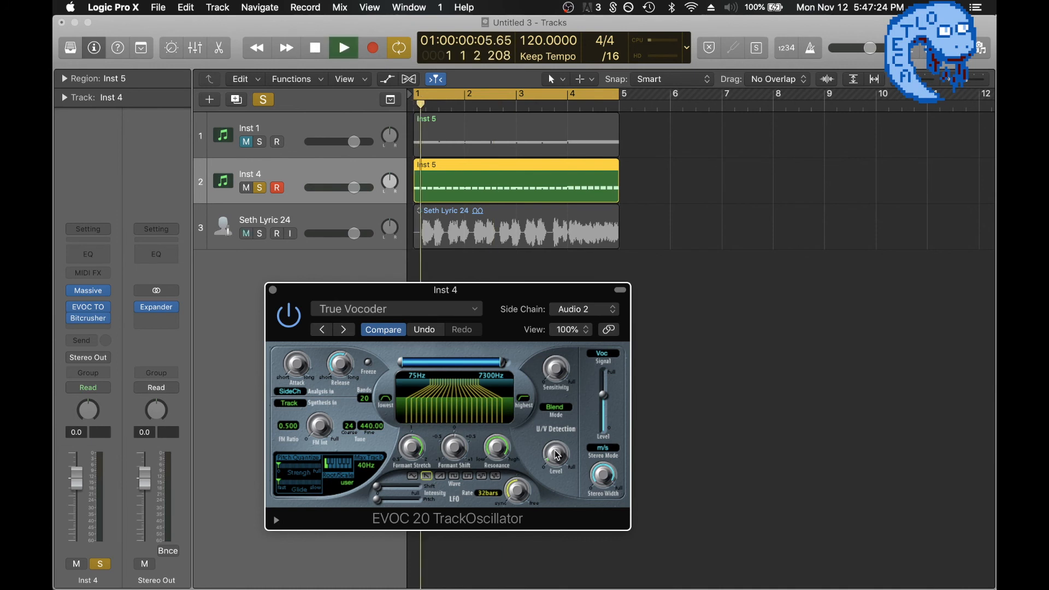
click(557, 410)
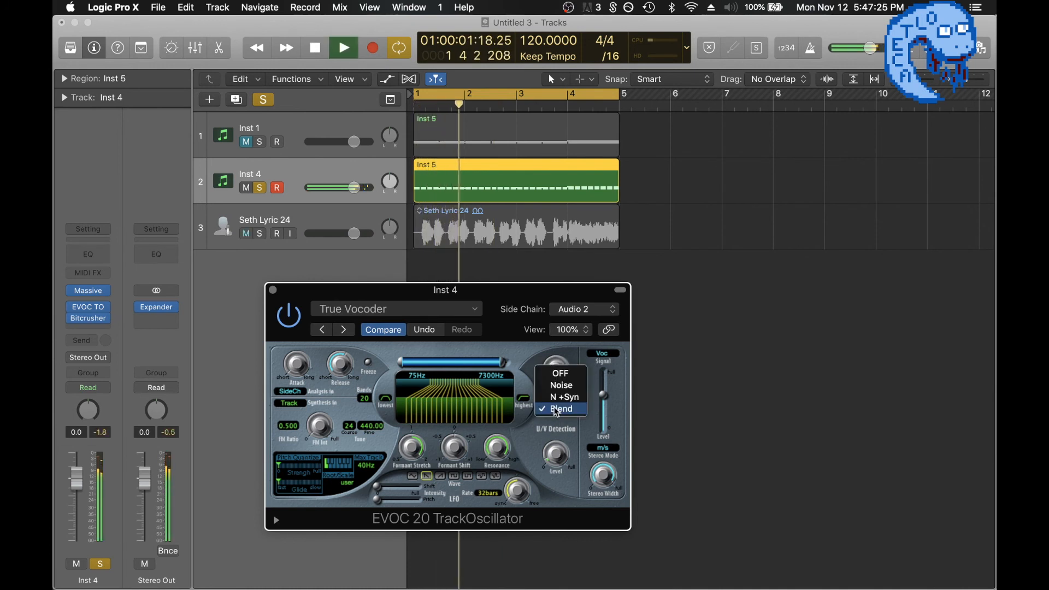
click(559, 373)
click(559, 409)
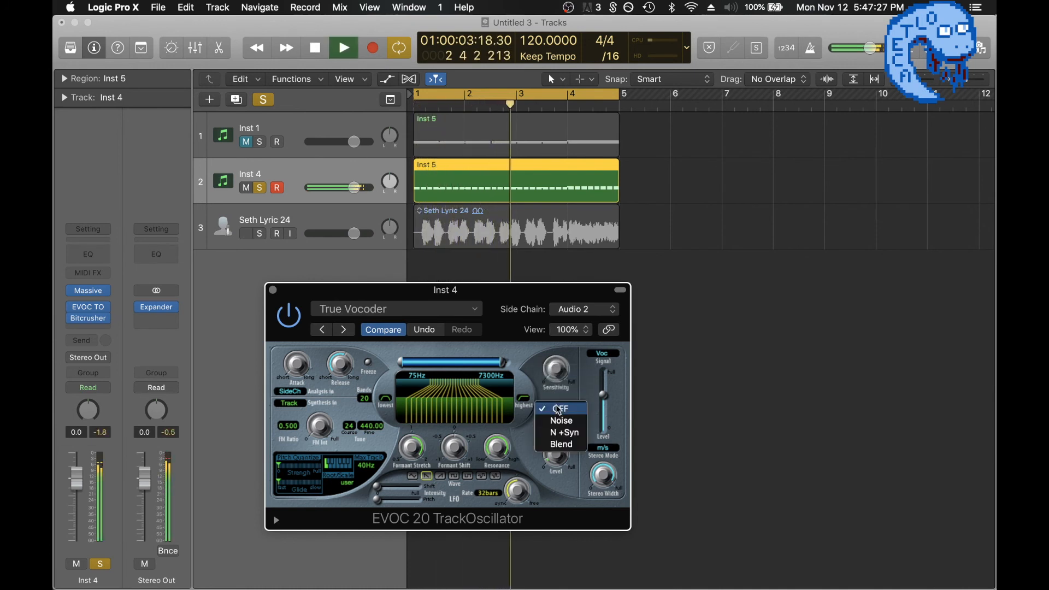
click(561, 444)
key(space)
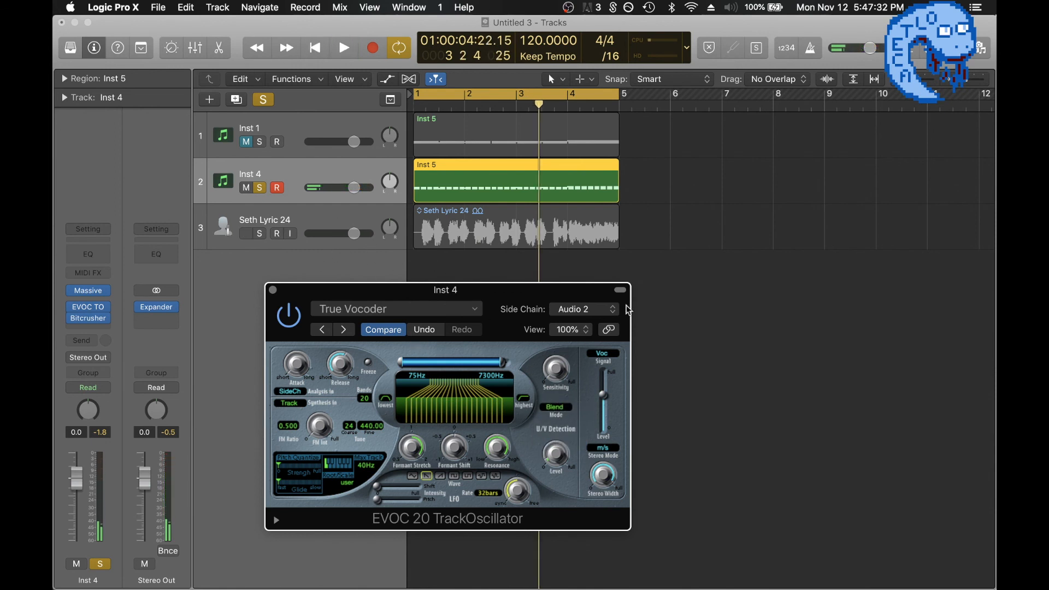
Open Massive on the Inst 4 track, examine its noise generator while auditioning, and close the synth window.
click(87, 290)
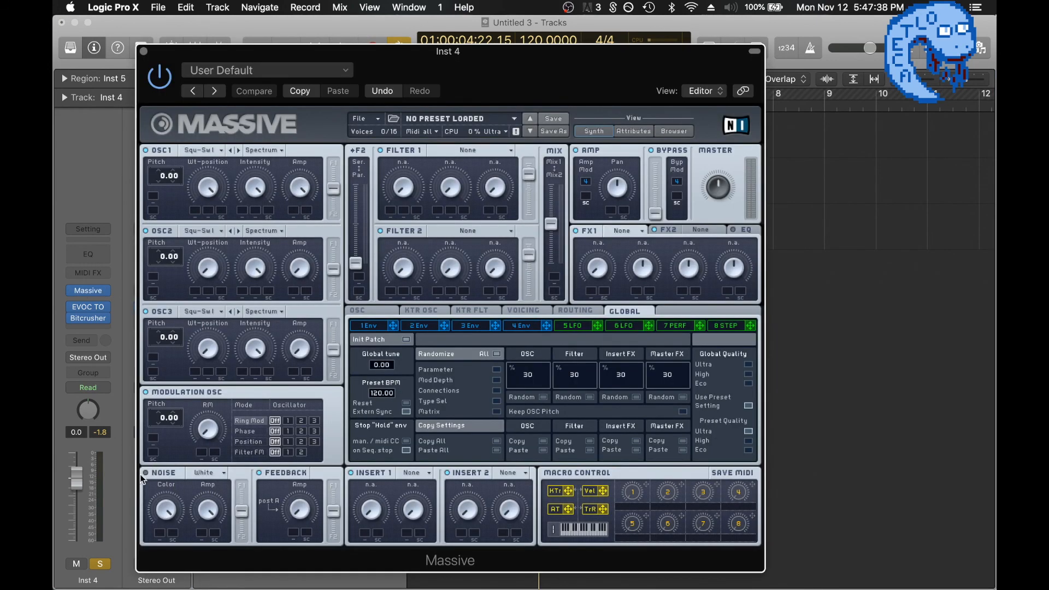
key(space)
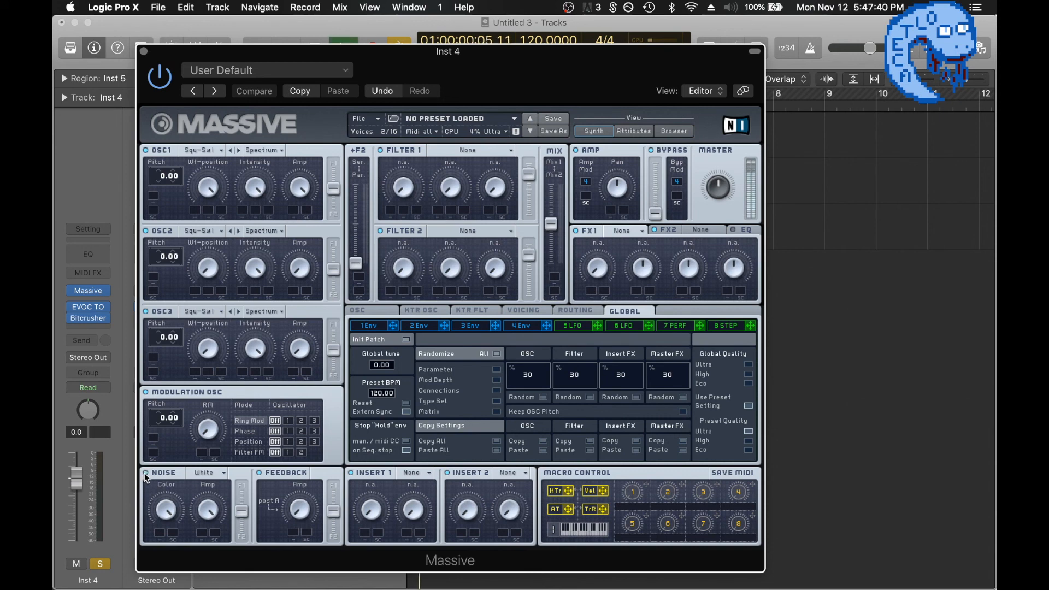
key(space)
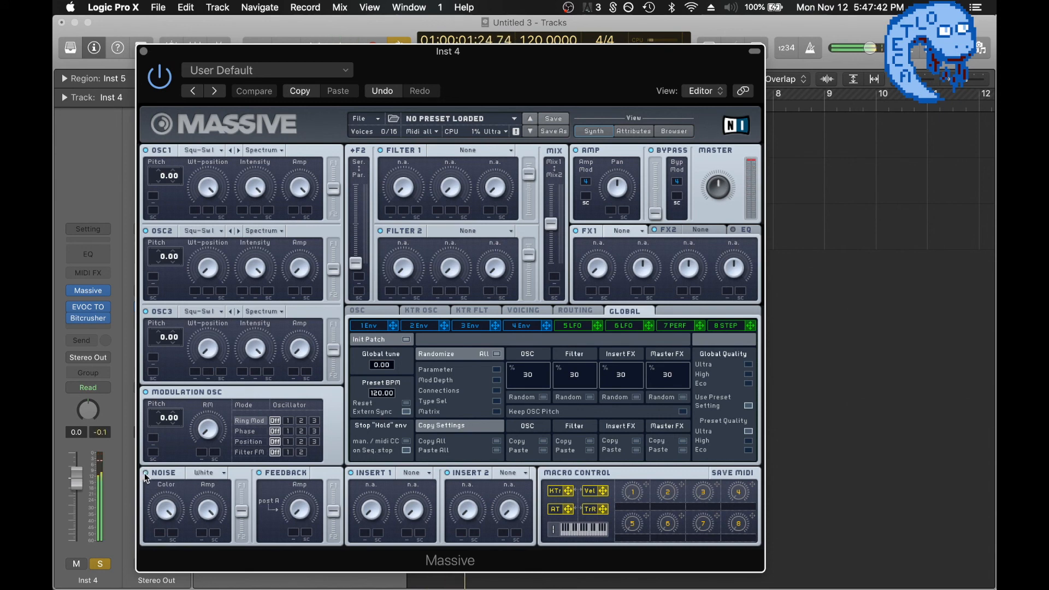
click(143, 50)
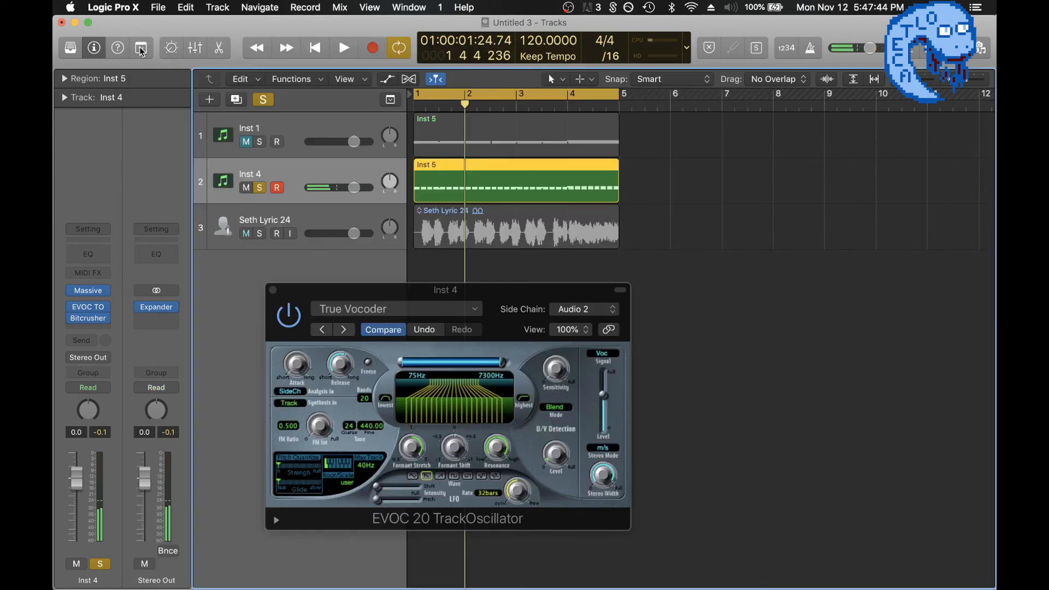
Close the EVOC 20 TrackOscillator, unsolo the Inst 4 track, and unmute the Inst 1 track.
click(274, 291)
click(261, 188)
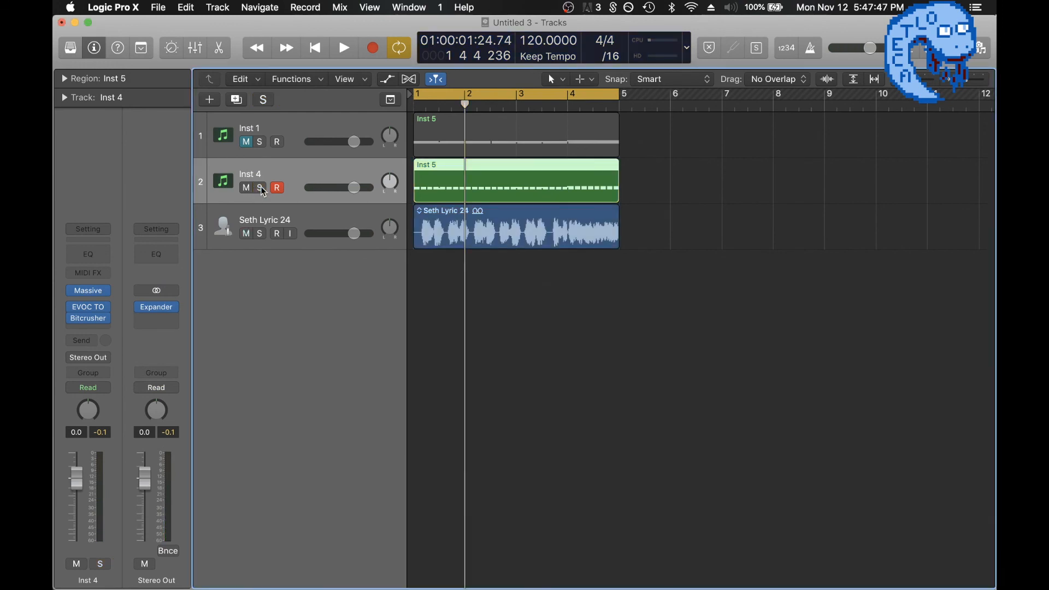
click(249, 143)
click(631, 326)
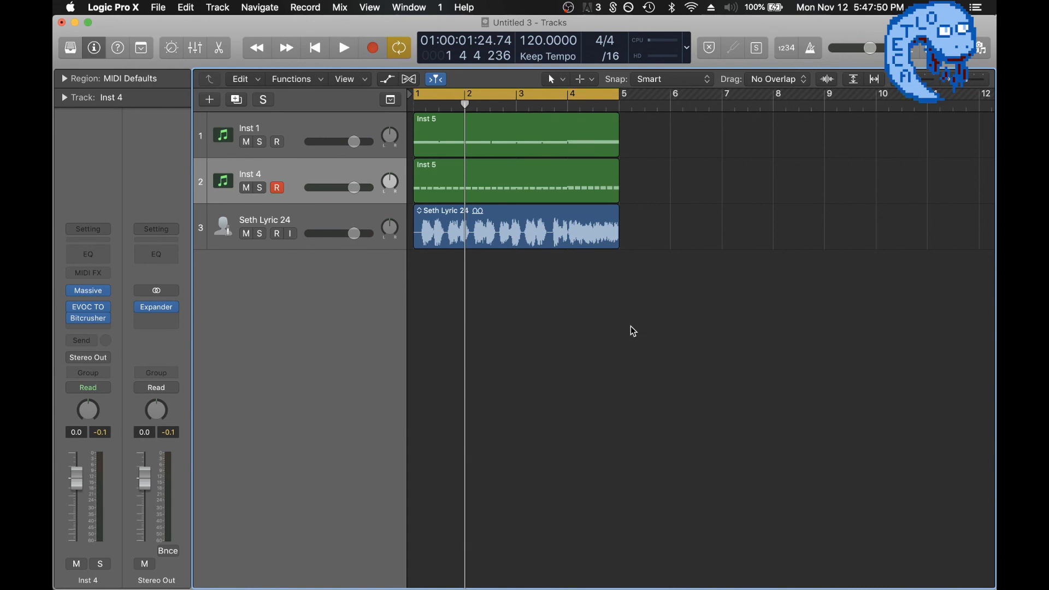